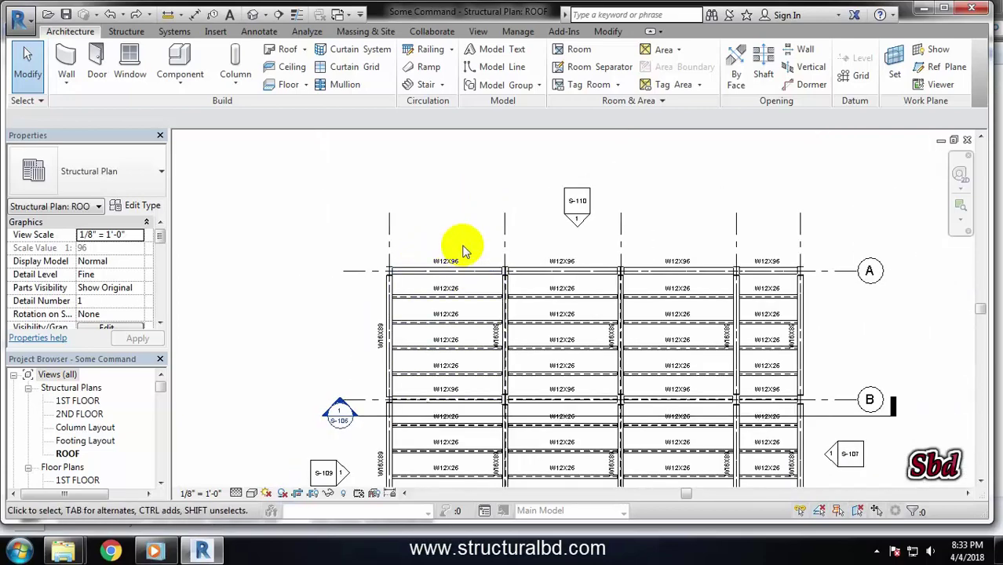
Step: Select the second W12X26 beam in the top-left bay and start rotating it
{"action": "middle_click_drag", "start_coordinate": [463, 249], "coordinate": [454, 223]}
{"action": "scroll", "coordinate": [445, 214], "scroll_direction": "up", "scroll_amount": 3}
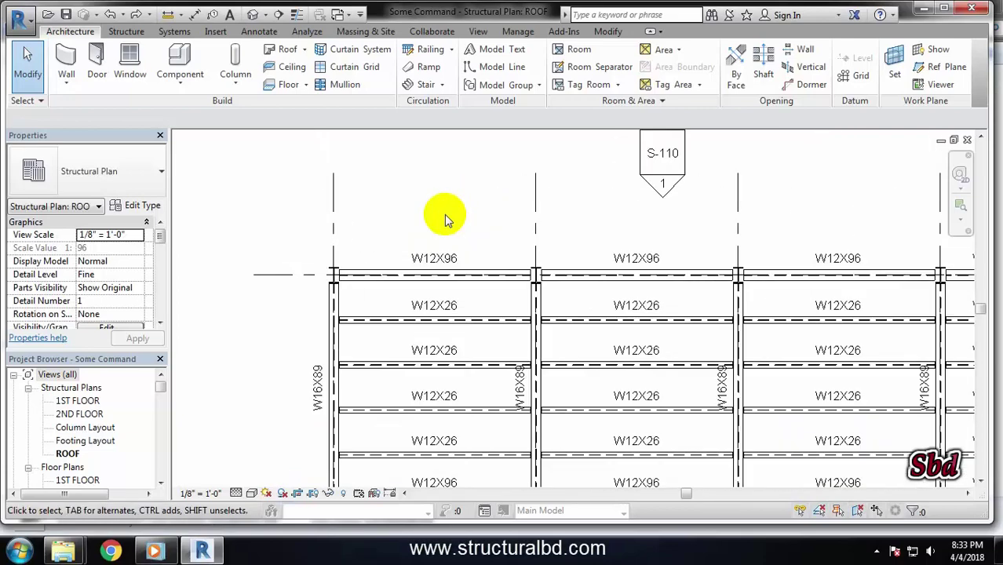
{"action": "middle_click_drag", "start_coordinate": [410, 335], "coordinate": [419, 278]}
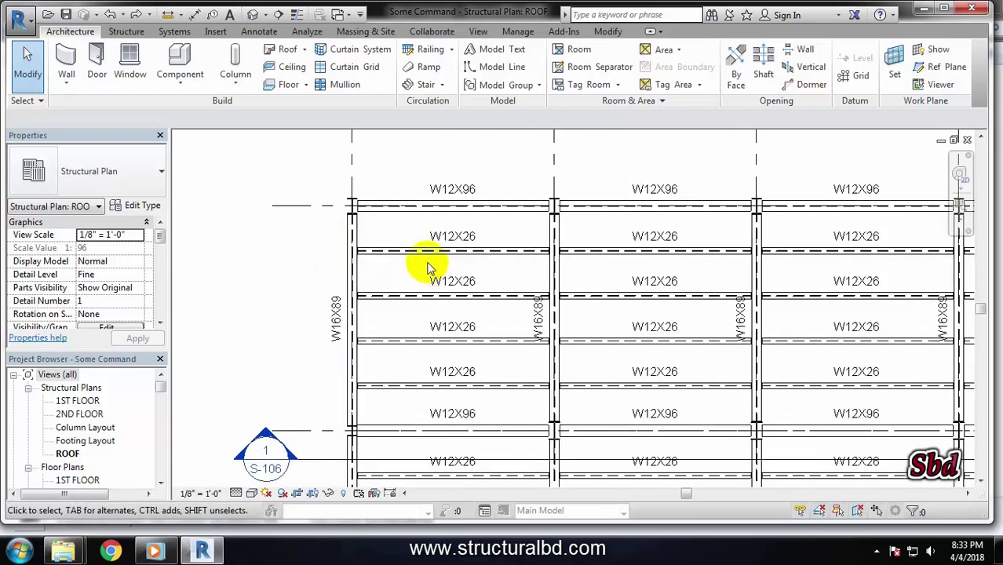
{"action": "scroll", "coordinate": [396, 263], "scroll_direction": "down", "scroll_amount": 2}
{"action": "left_click", "coordinate": [392, 255]}
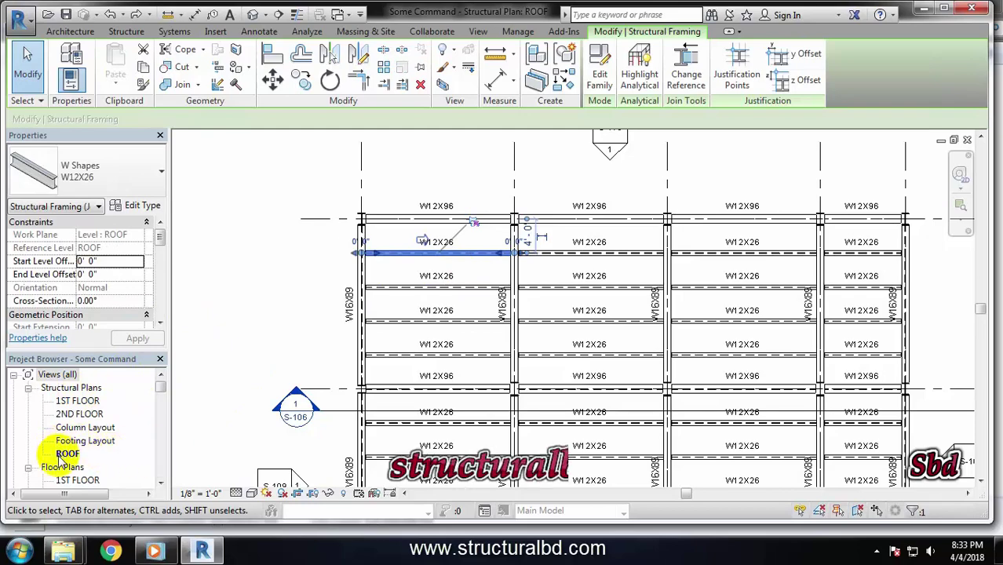
{"action": "scroll", "coordinate": [410, 271], "scroll_direction": "up", "scroll_amount": 4}
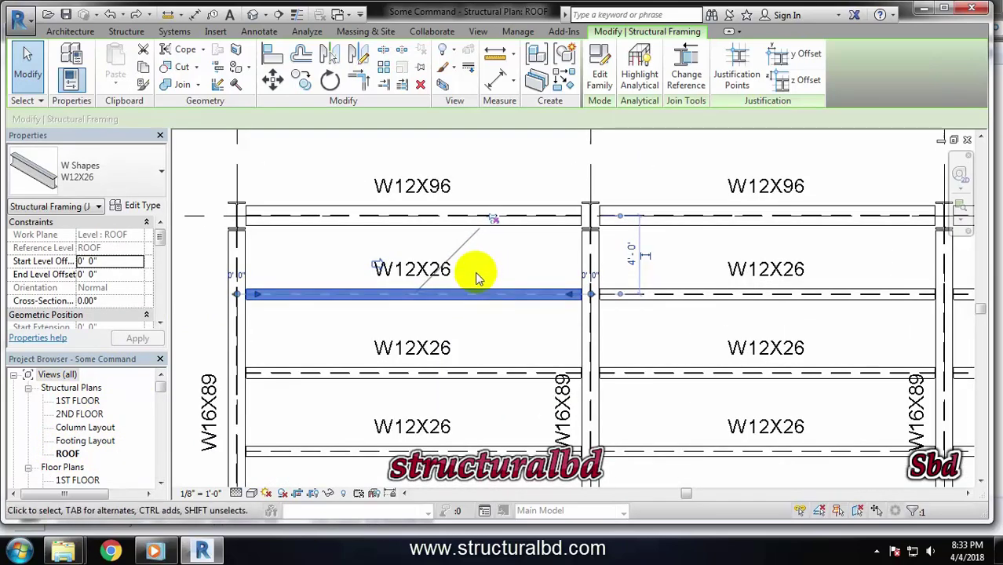
{"action": "scroll", "coordinate": [477, 276], "scroll_direction": "down", "scroll_amount": 2}
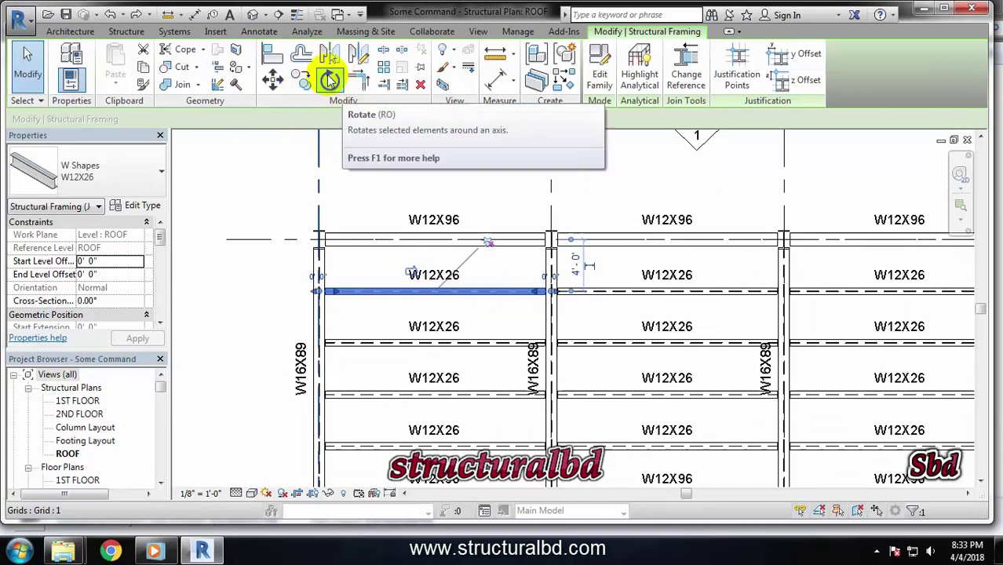
{"action": "left_click", "coordinate": [330, 82]}
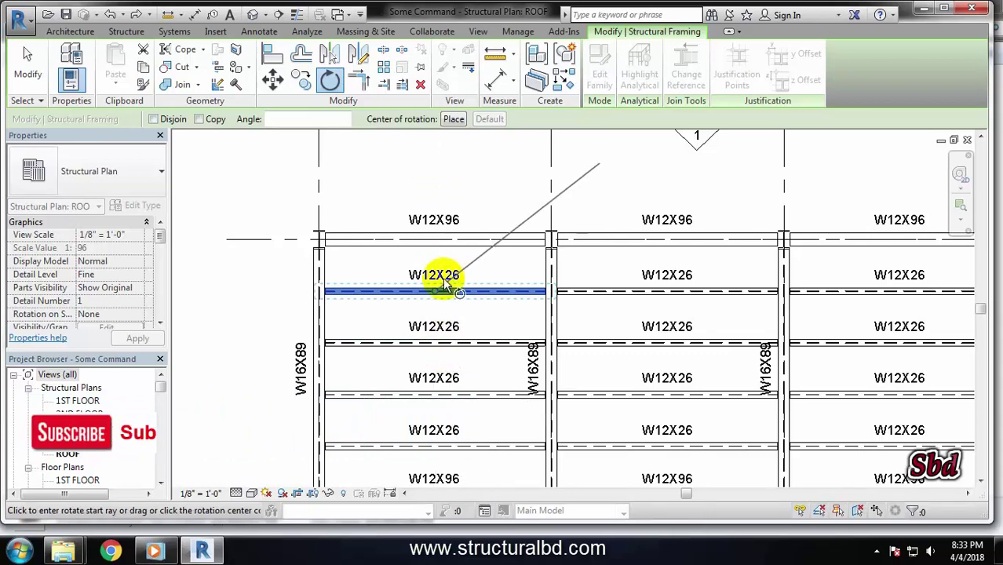
Step: Keep the rotation centre at the beam's midpoint and set a vertical start ray
{"action": "scroll", "coordinate": [445, 284], "scroll_direction": "up", "scroll_amount": 5}
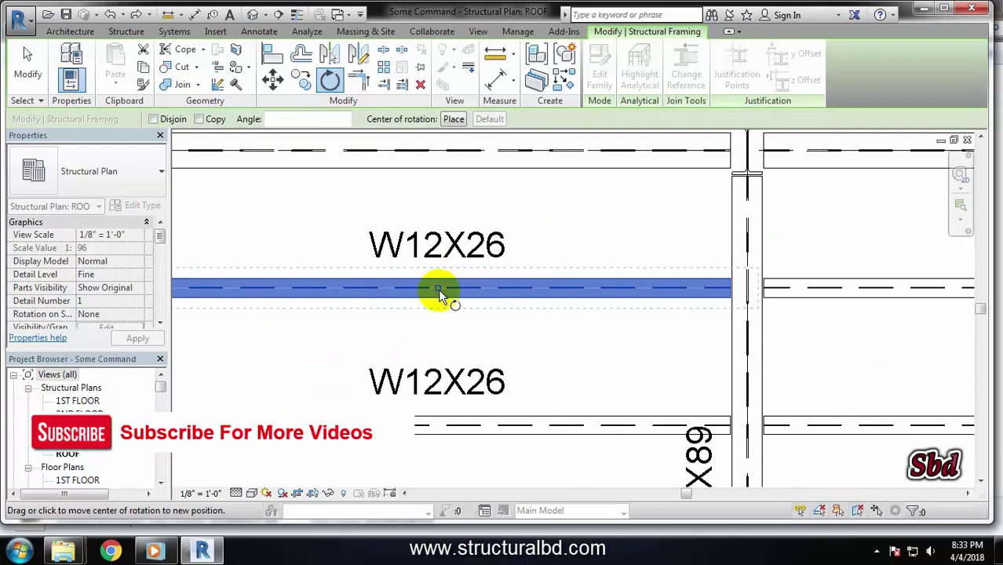
{"action": "scroll", "coordinate": [441, 294], "scroll_direction": "down", "scroll_amount": 3}
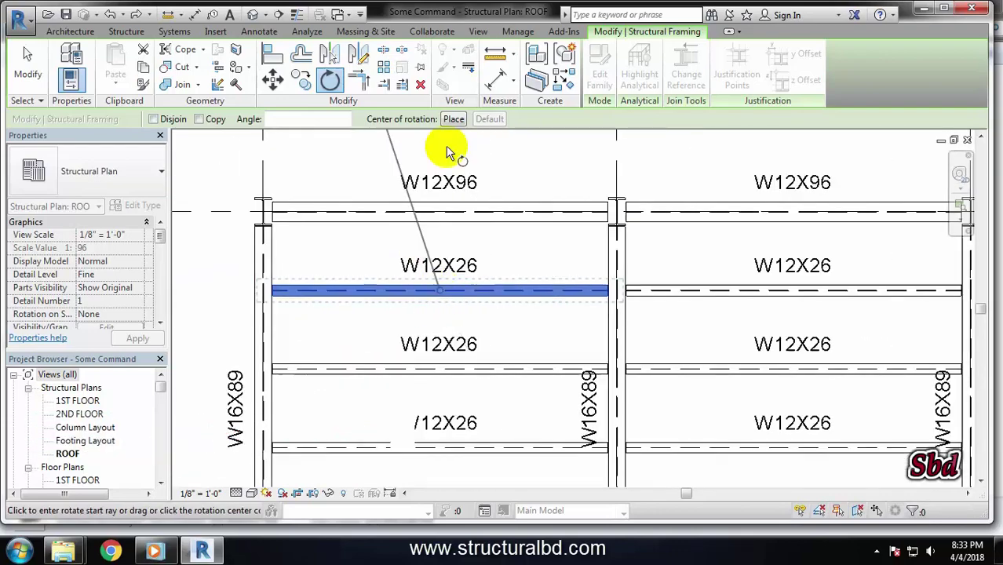
{"action": "middle_click_drag", "start_coordinate": [424, 142], "coordinate": [419, 213]}
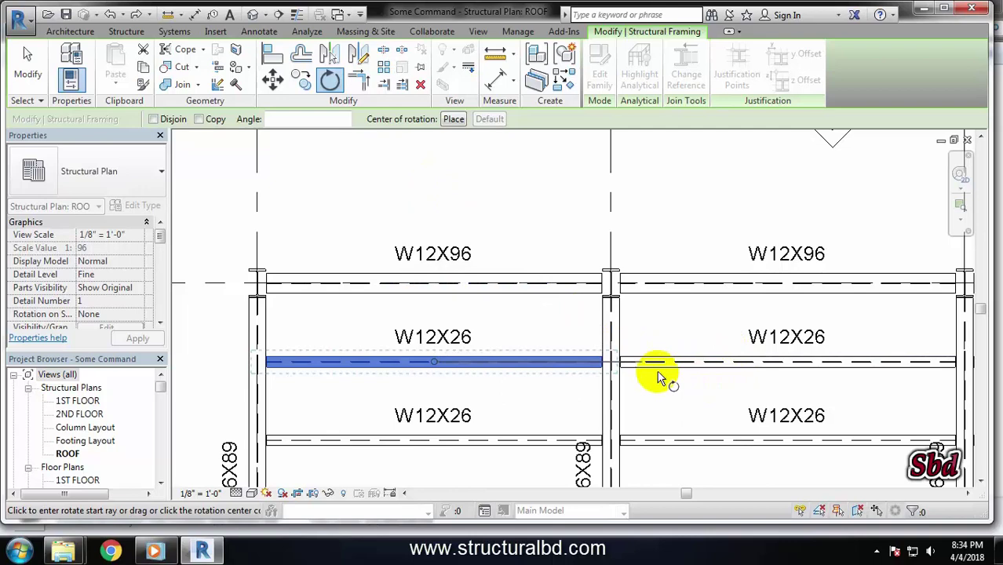
{"action": "scroll", "coordinate": [658, 378], "scroll_direction": "up", "scroll_amount": 5}
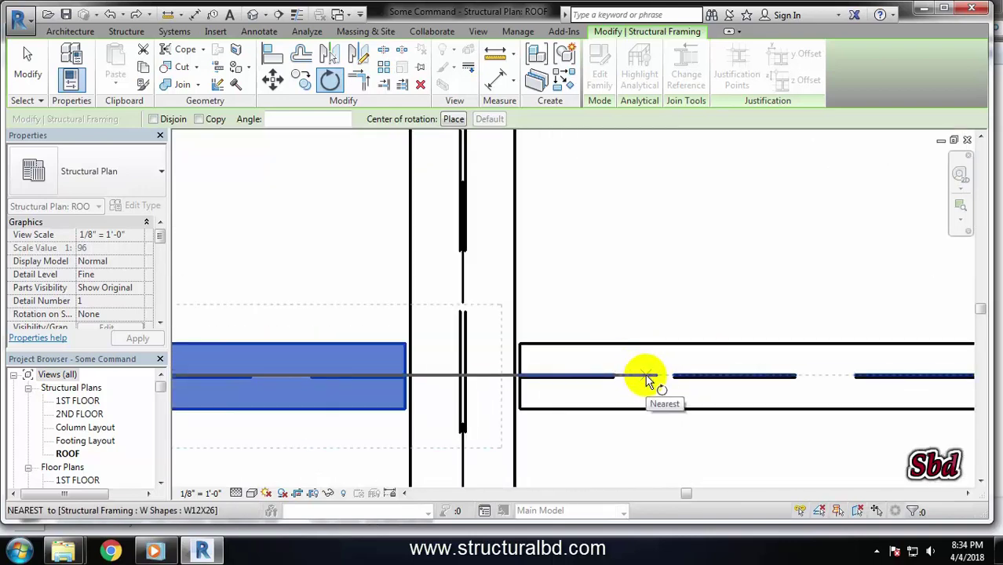
{"action": "scroll", "coordinate": [646, 380], "scroll_direction": "down", "scroll_amount": 5}
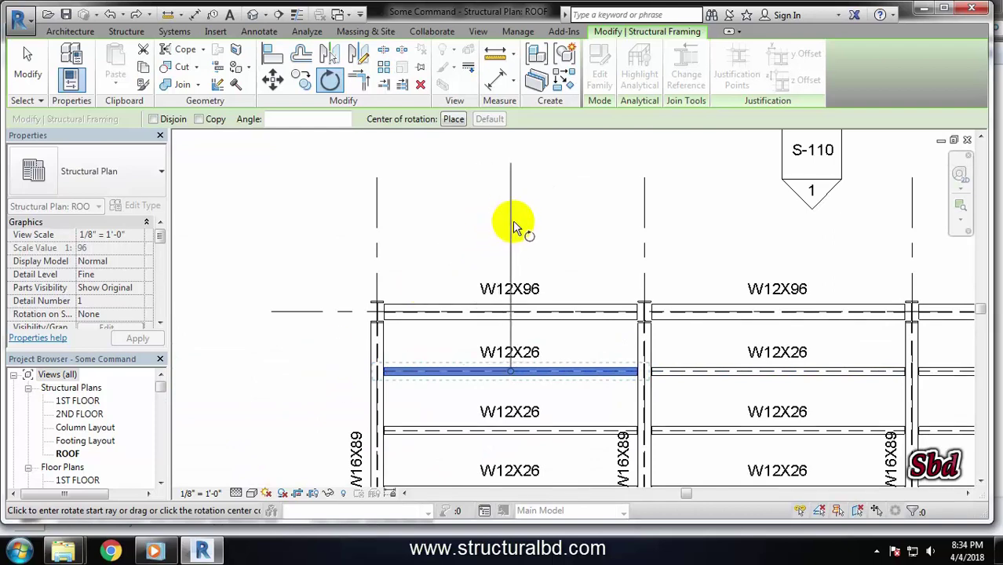
{"action": "left_click", "coordinate": [514, 225]}
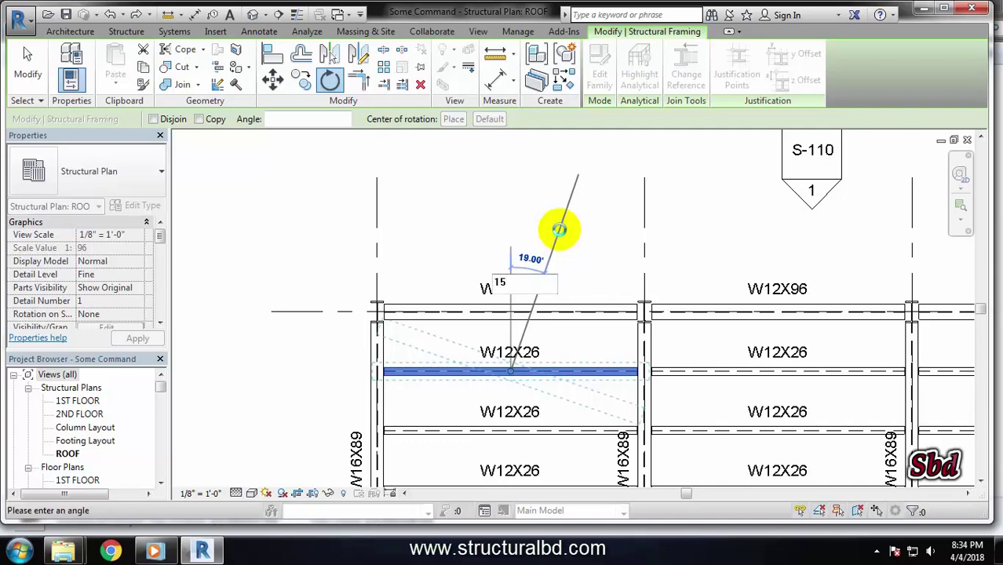
Step: Apply the 15° rotation to the top-left beam and bring the bays below grid B into view
{"action": "key", "text": "Return"}
{"action": "scroll", "coordinate": [616, 386], "scroll_direction": "up", "scroll_amount": 4}
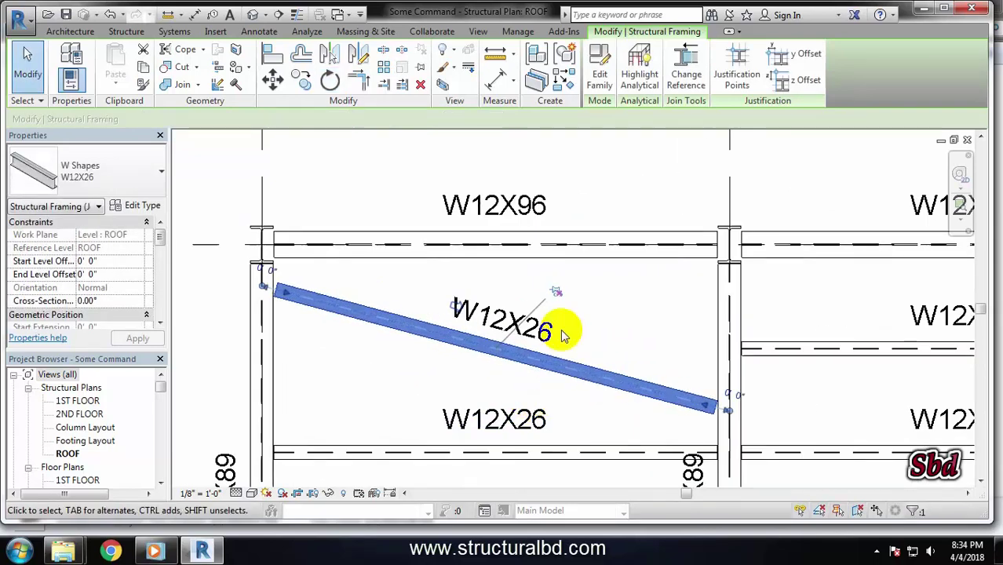
{"action": "scroll", "coordinate": [515, 370], "scroll_direction": "down", "scroll_amount": 4}
{"action": "scroll", "coordinate": [511, 287], "scroll_direction": "up", "scroll_amount": 4}
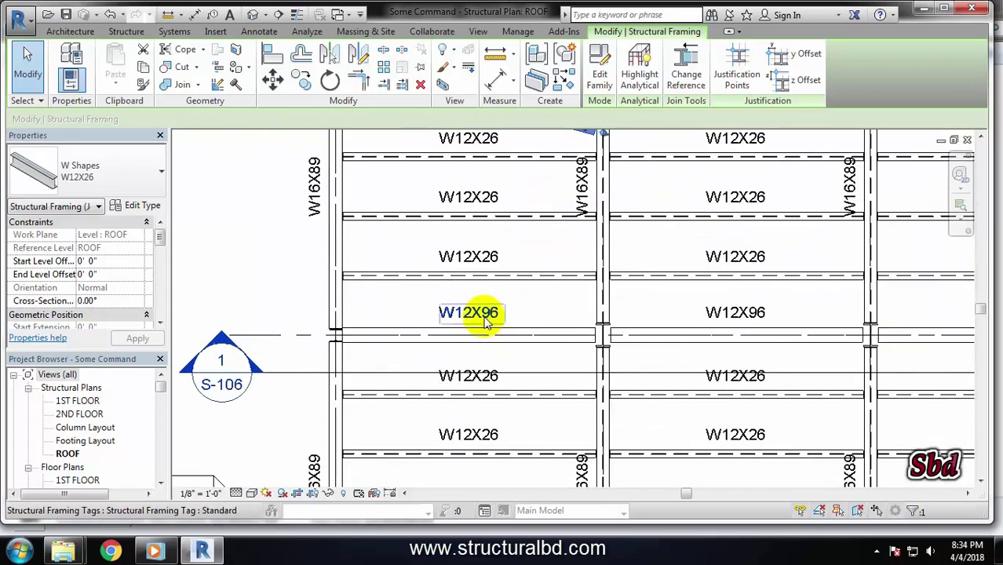
{"action": "middle_click_drag", "start_coordinate": [486, 322], "coordinate": [459, 280]}
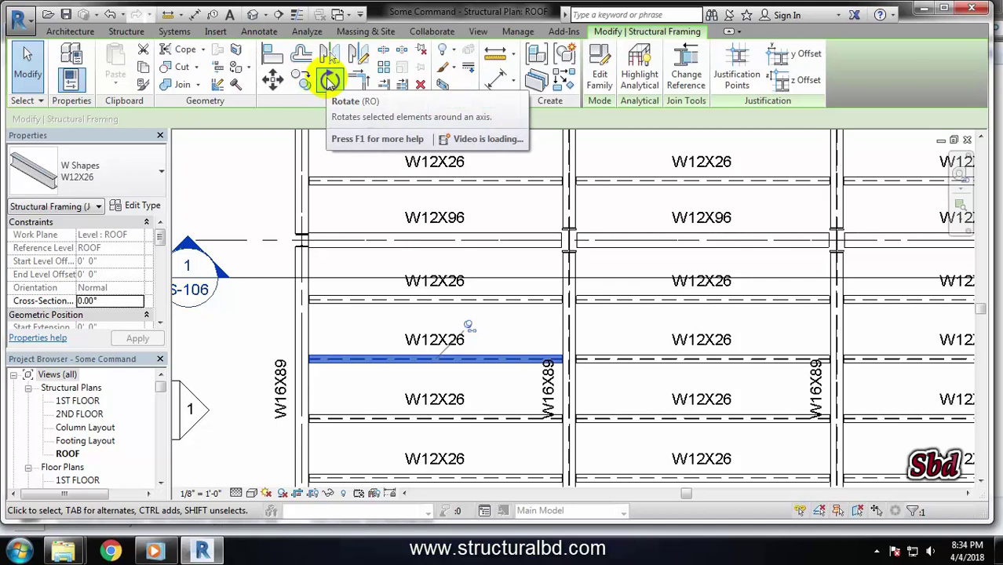
{"action": "left_click", "coordinate": [329, 79]}
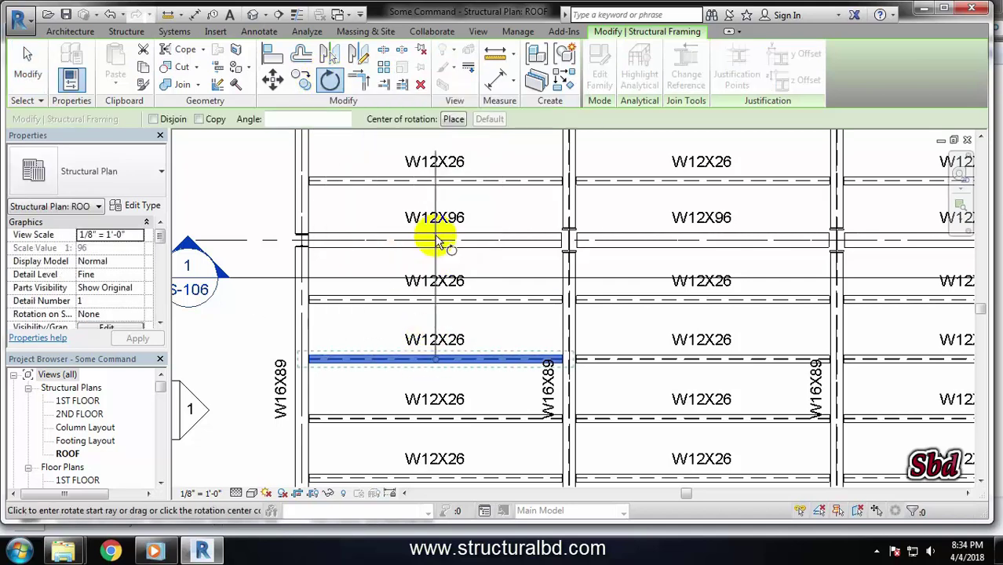
{"action": "left_click", "coordinate": [436, 195]}
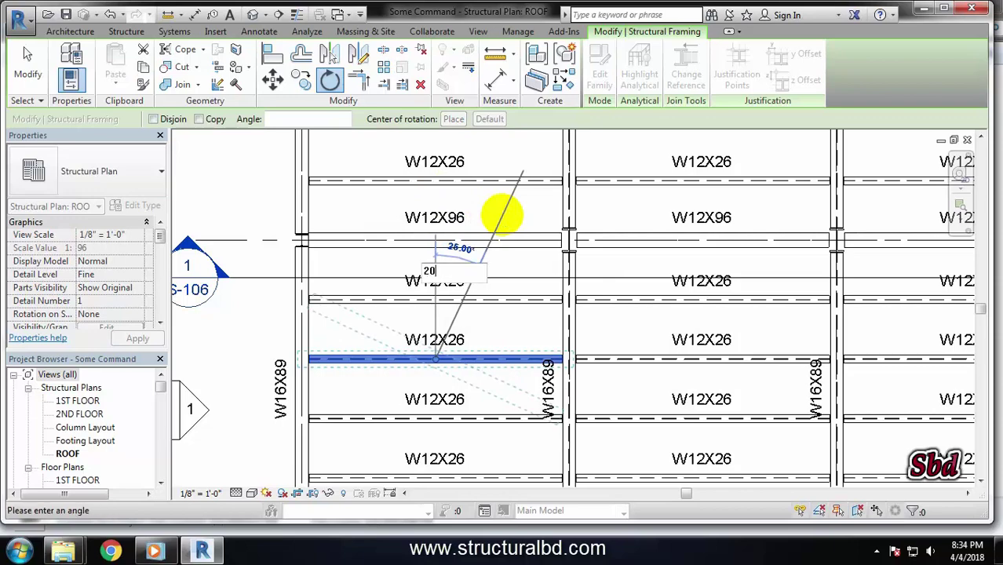
{"action": "key", "text": "Return"}
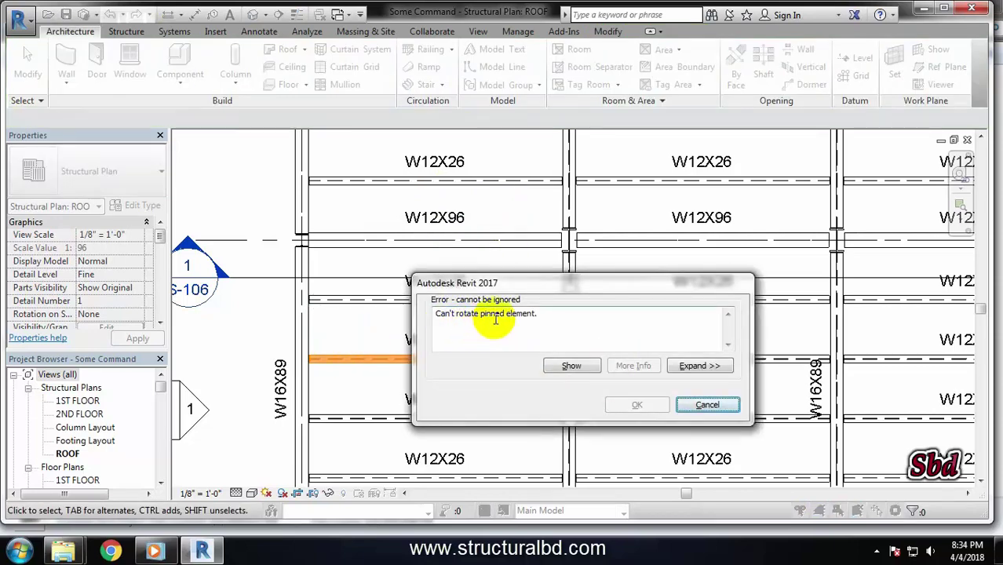
Step: Dismiss the pinned-element error and unpin the W12X26 beam below grid B
{"action": "left_click", "coordinate": [727, 407]}
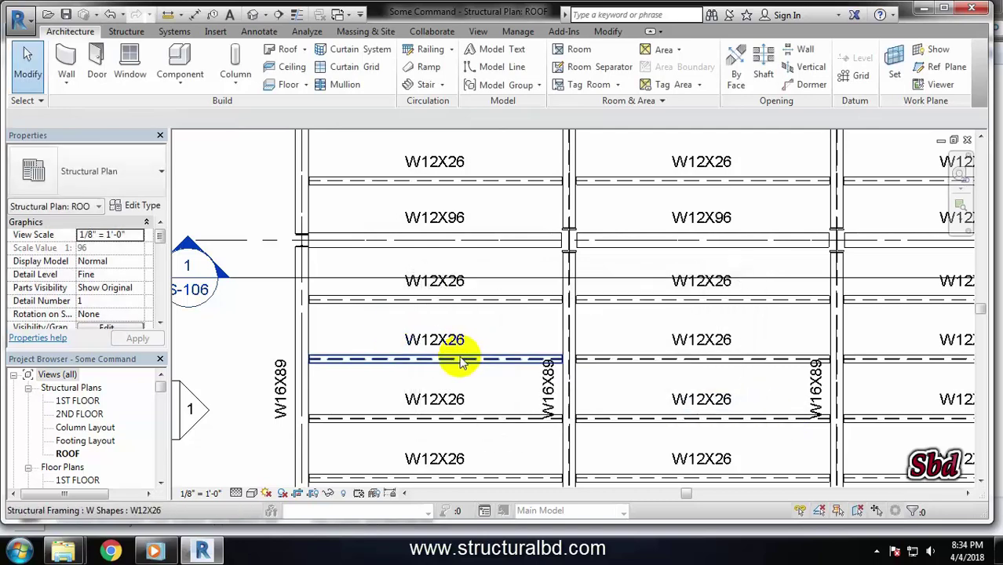
{"action": "left_click", "coordinate": [475, 358]}
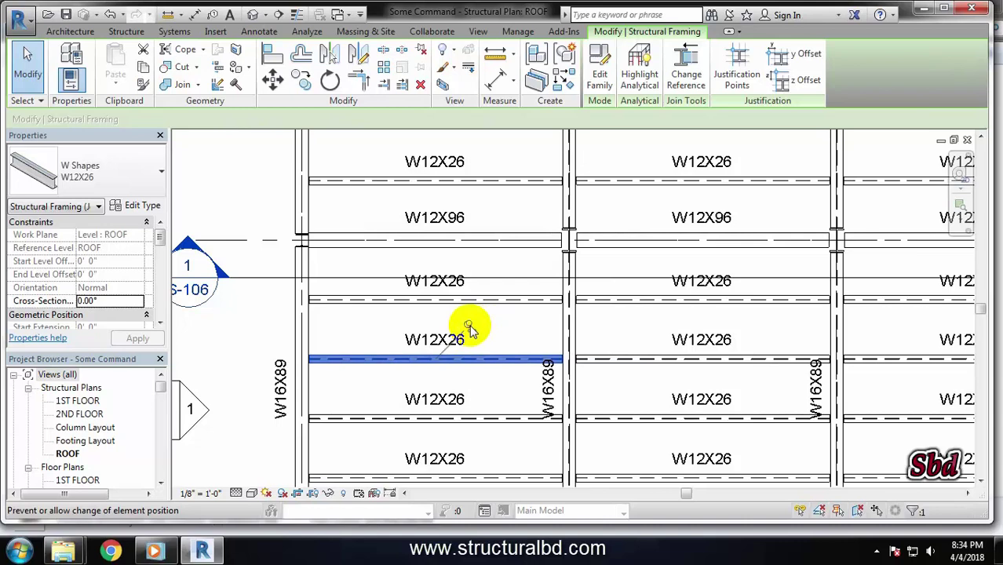
{"action": "left_click", "coordinate": [468, 324]}
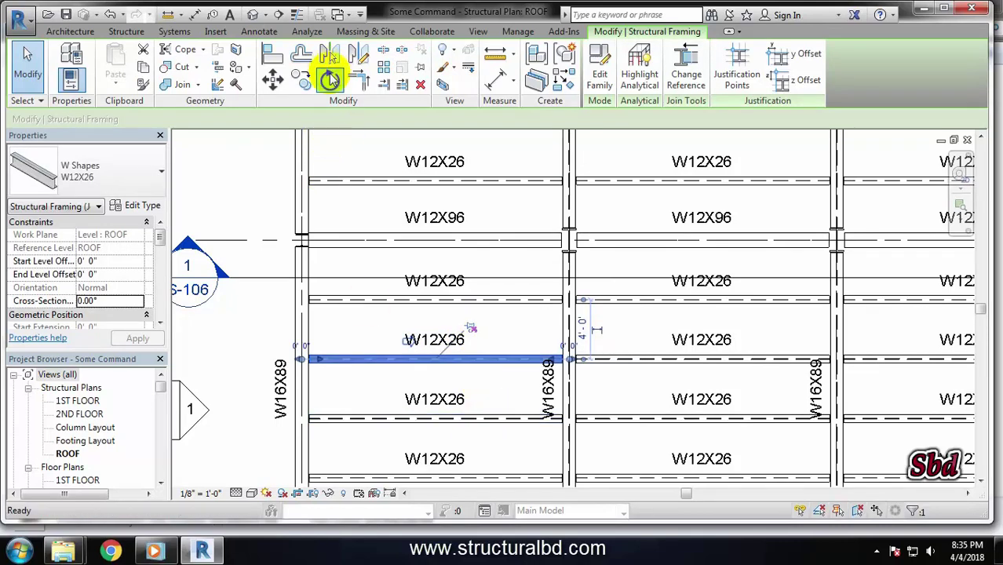
Step: Rotate that beam 18° about its centre from a vertical start ray
{"action": "left_click", "coordinate": [330, 79]}
{"action": "left_click", "coordinate": [435, 251]}
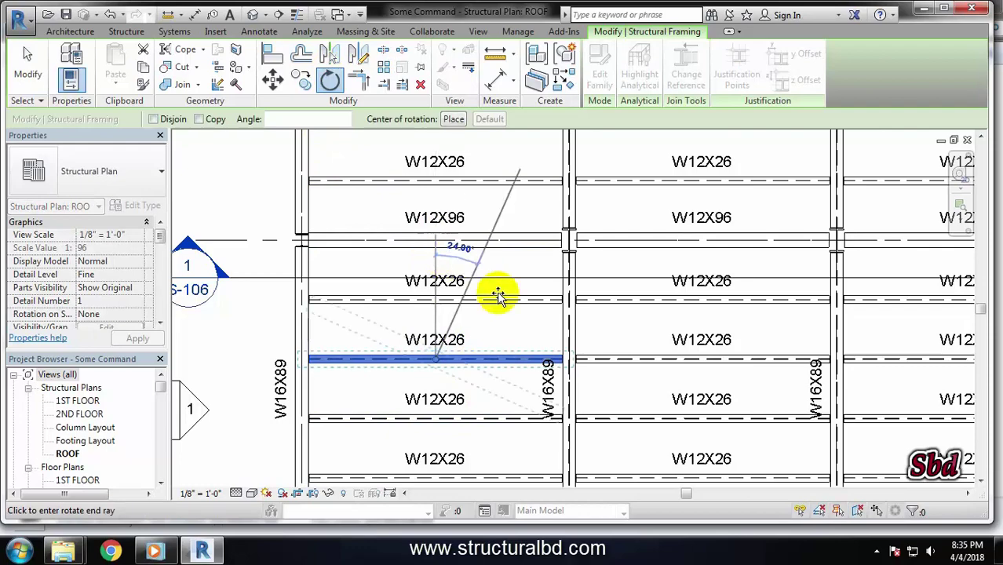
{"action": "type", "text": "1"}
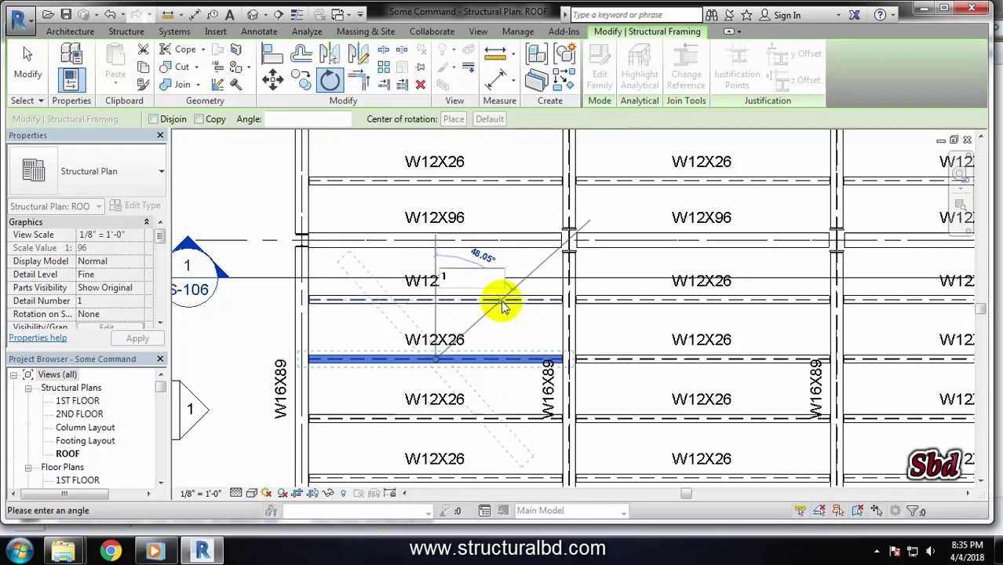
{"action": "type", "text": "8"}
{"action": "key", "text": "Return"}
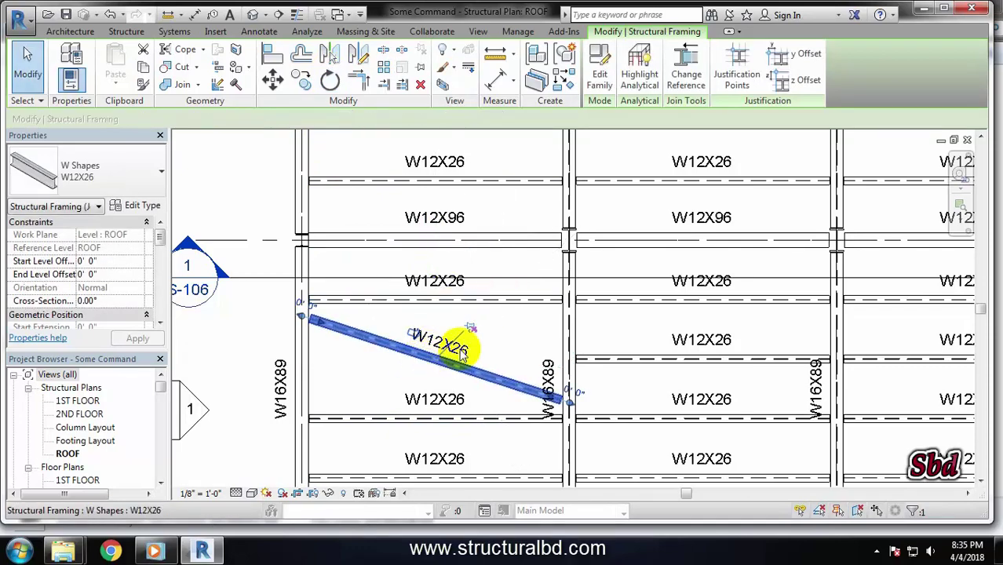
{"action": "scroll", "coordinate": [471, 304], "scroll_direction": "down", "scroll_amount": 2}
{"action": "key", "text": "Escape"}
{"action": "scroll", "coordinate": [369, 258], "scroll_direction": "up", "scroll_amount": 3}
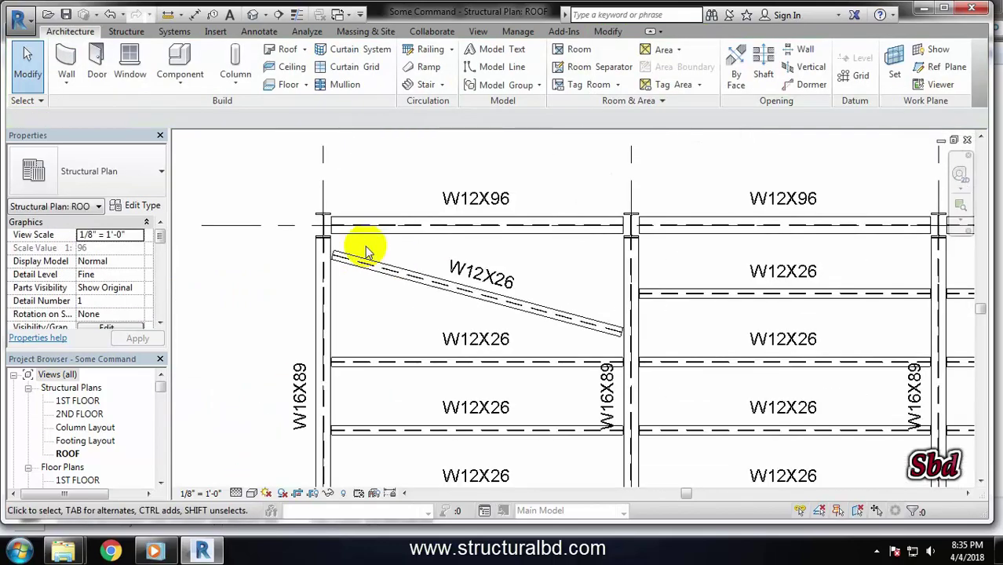
{"action": "scroll", "coordinate": [371, 255], "scroll_direction": "up", "scroll_amount": 3}
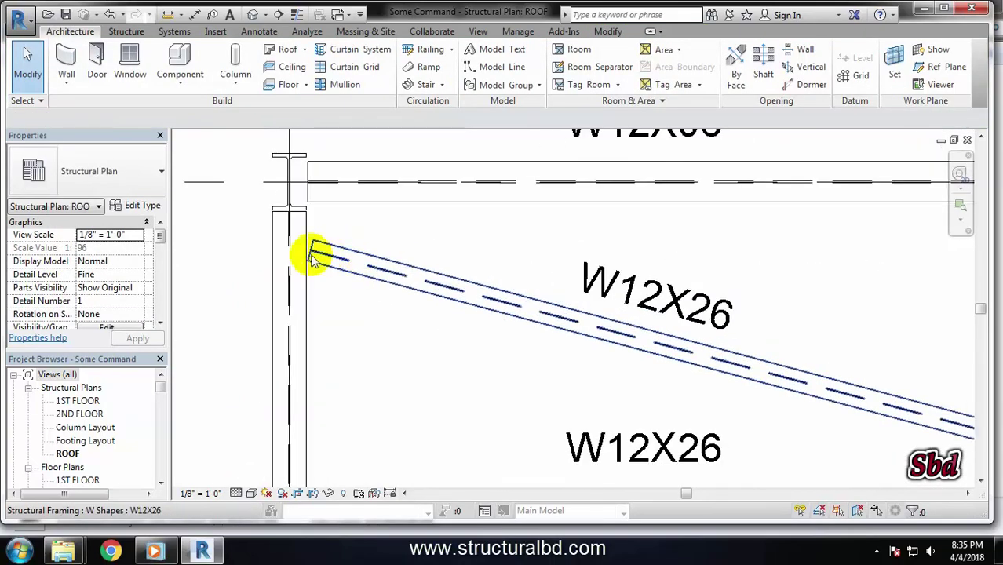
{"action": "scroll", "coordinate": [375, 257], "scroll_direction": "down", "scroll_amount": 2}
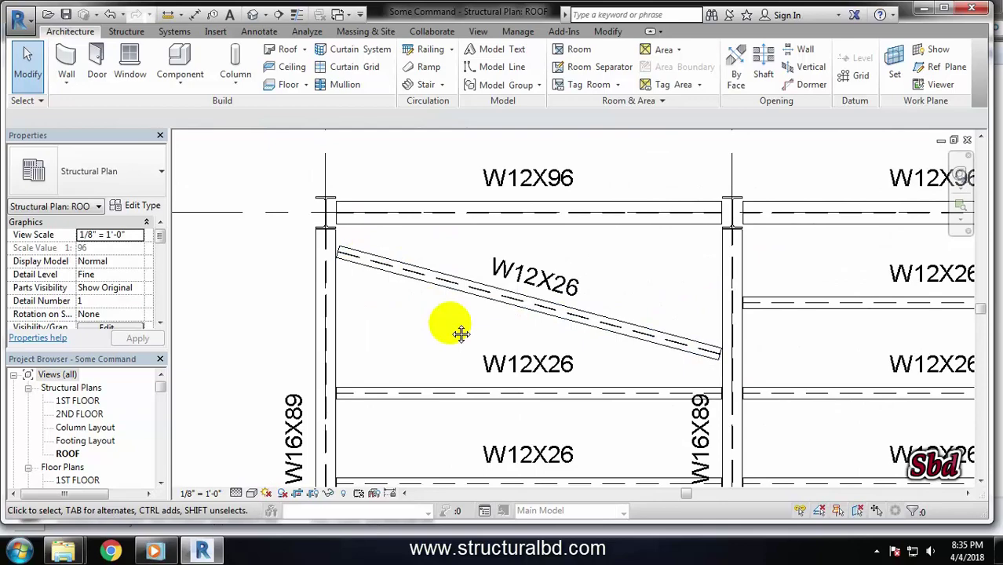
{"action": "scroll", "coordinate": [459, 331], "scroll_direction": "down", "scroll_amount": 3}
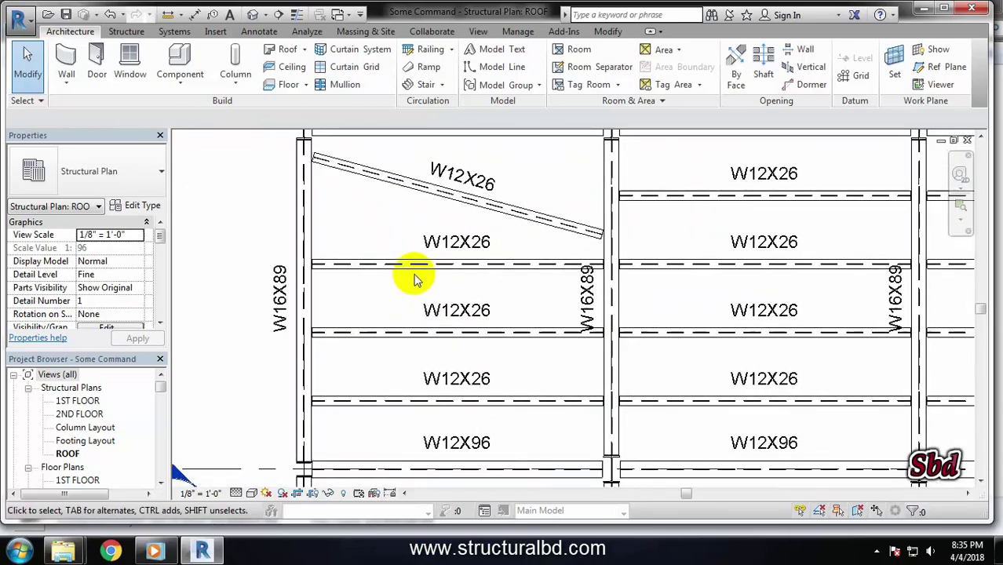
Step: Select the W12X26 beam just below the sloped beam and start rotating it
{"action": "left_click", "coordinate": [410, 266]}
{"action": "middle_click_drag", "start_coordinate": [303, 259], "coordinate": [333, 302]}
{"action": "scroll", "coordinate": [334, 302], "scroll_direction": "up", "scroll_amount": 5}
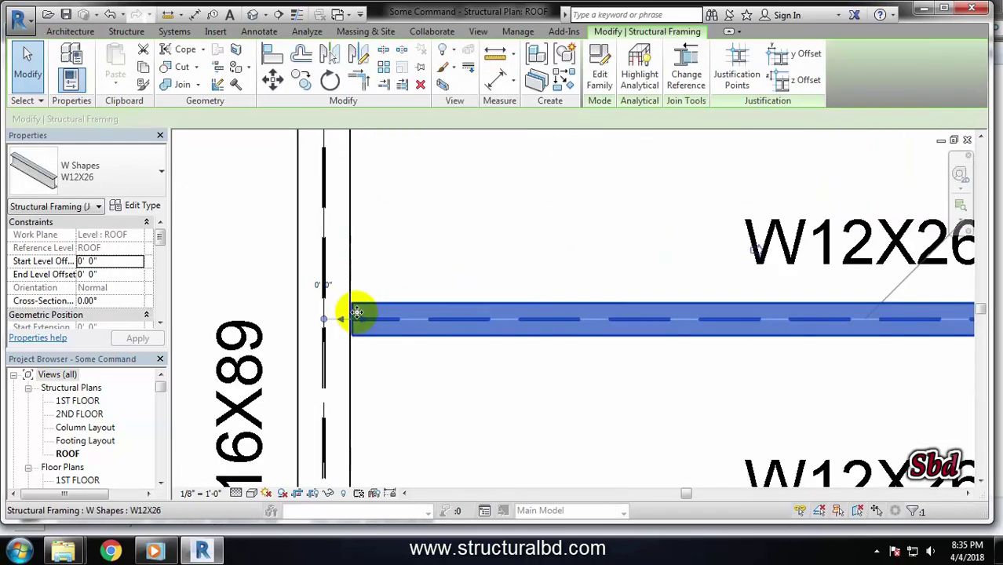
{"action": "scroll", "coordinate": [337, 288], "scroll_direction": "down", "scroll_amount": 5}
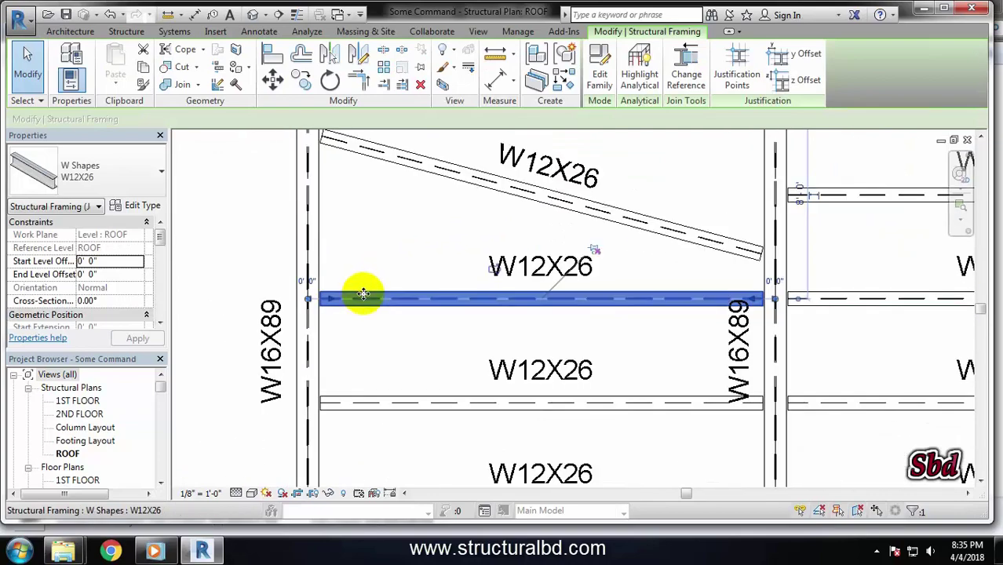
{"action": "left_click", "coordinate": [330, 79]}
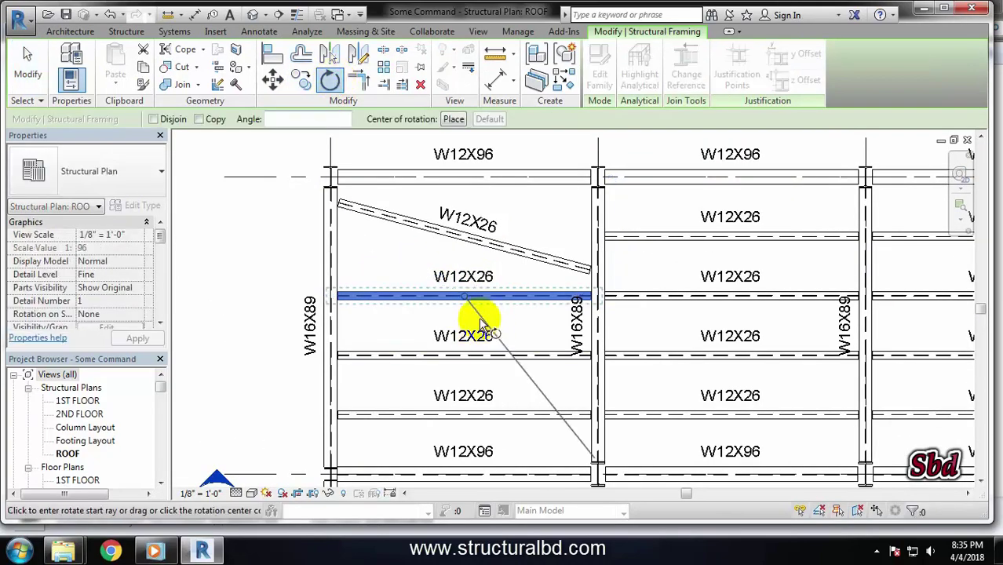
{"action": "scroll", "coordinate": [470, 305], "scroll_direction": "up", "scroll_amount": 3}
{"action": "scroll", "coordinate": [471, 303], "scroll_direction": "down", "scroll_amount": 3}
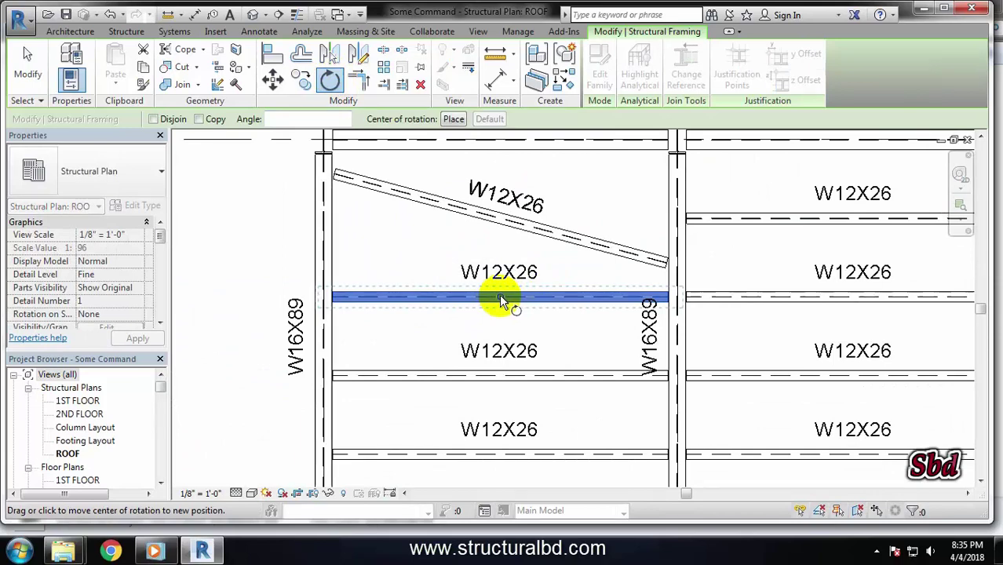
Step: Move the rotation centre to the beam's left endpoint
{"action": "left_click_drag", "start_coordinate": [499, 294], "coordinate": [397, 292]}
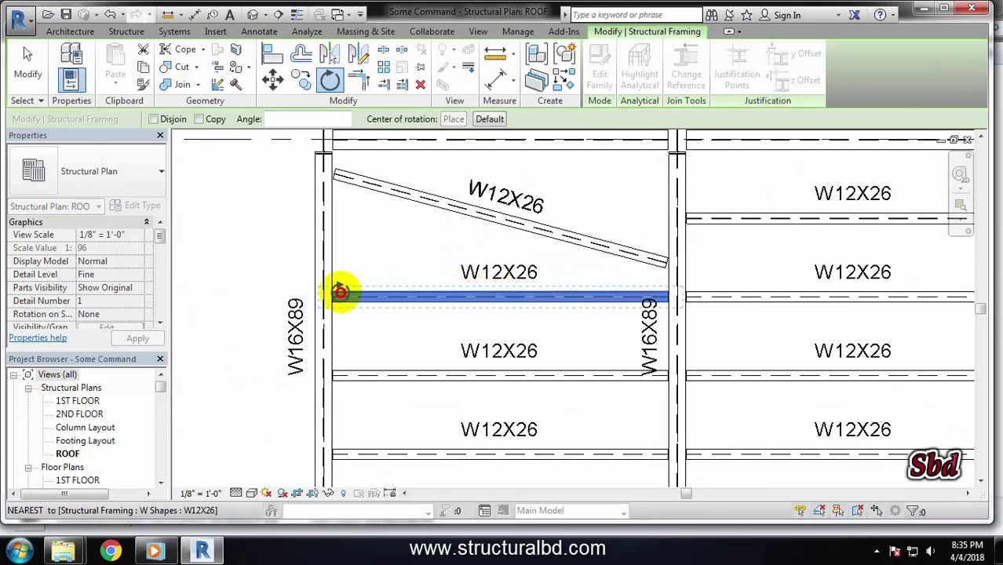
{"action": "left_click_drag", "start_coordinate": [334, 292], "coordinate": [335, 292]}
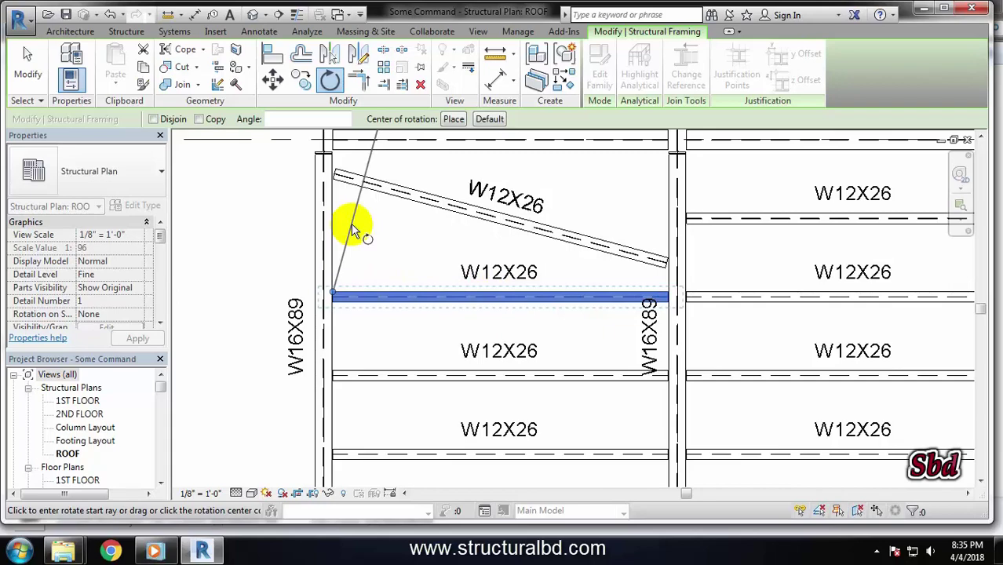
{"action": "scroll", "coordinate": [331, 284], "scroll_direction": "up", "scroll_amount": 4}
{"action": "scroll", "coordinate": [340, 294], "scroll_direction": "up", "scroll_amount": 2}
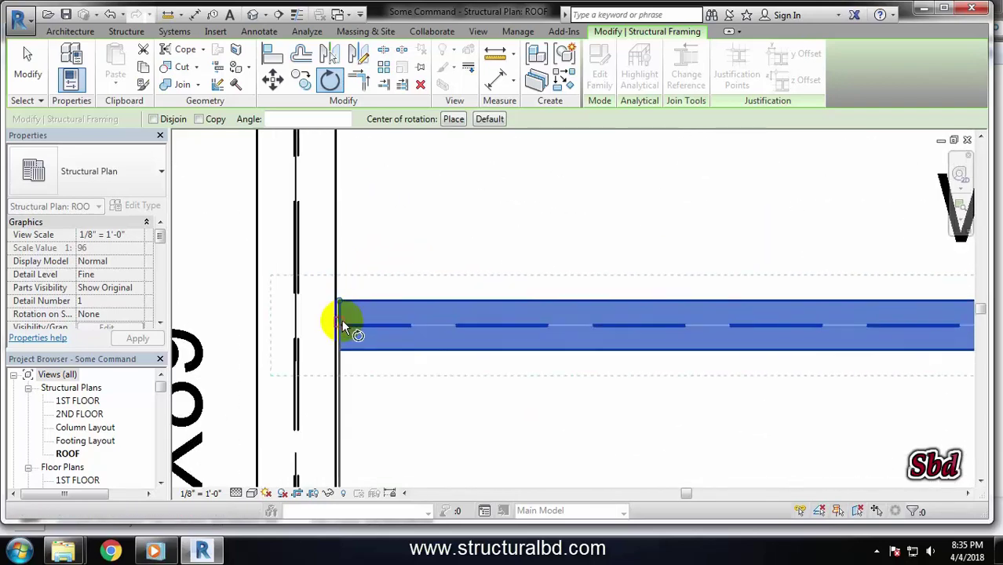
{"action": "scroll", "coordinate": [338, 299], "scroll_direction": "down", "scroll_amount": 5}
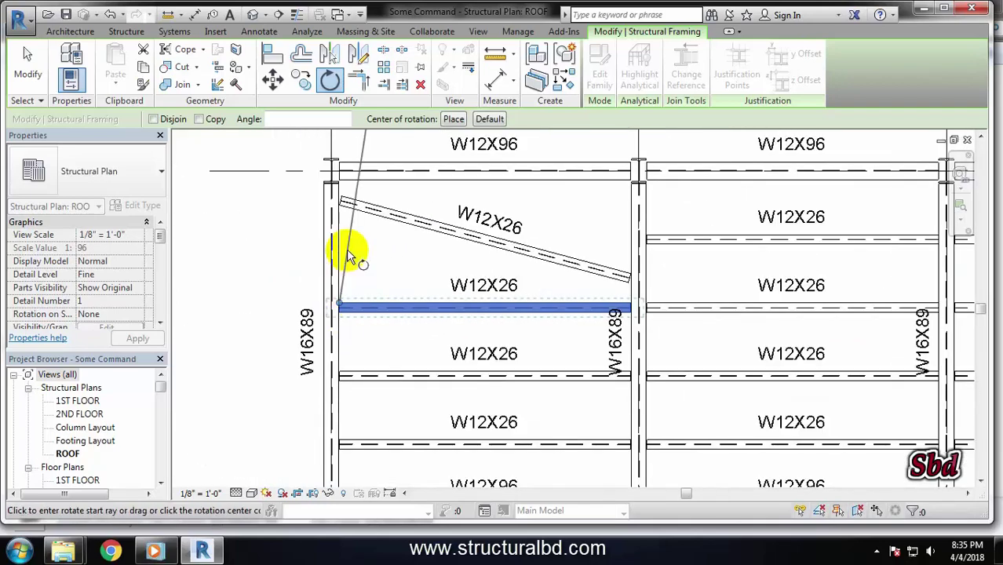
Step: Rotate the beam 15° about its left end so it slopes toward the right girder
{"action": "middle_click_drag", "start_coordinate": [341, 198], "coordinate": [338, 273]}
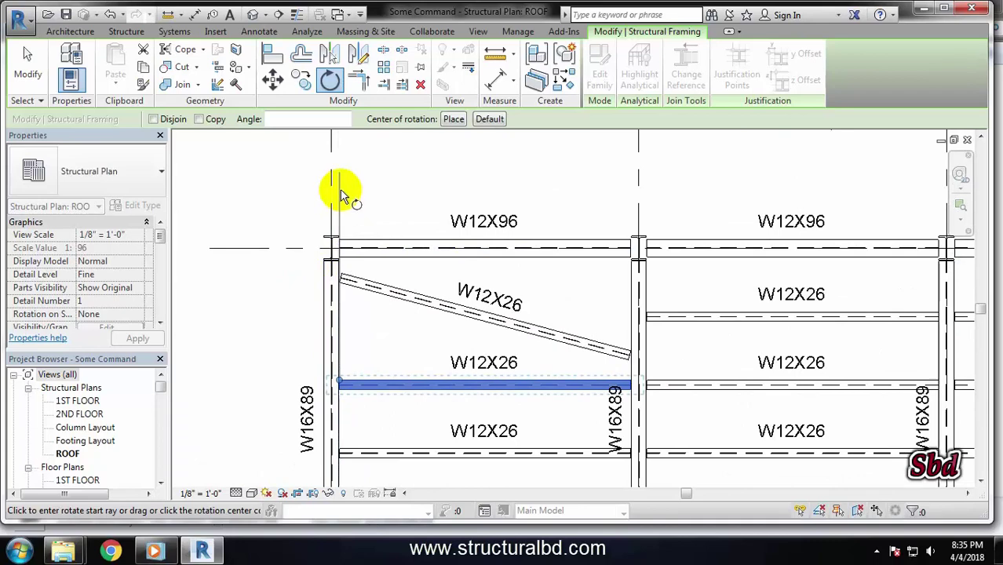
{"action": "middle_click_drag", "start_coordinate": [268, 341], "coordinate": [374, 287]}
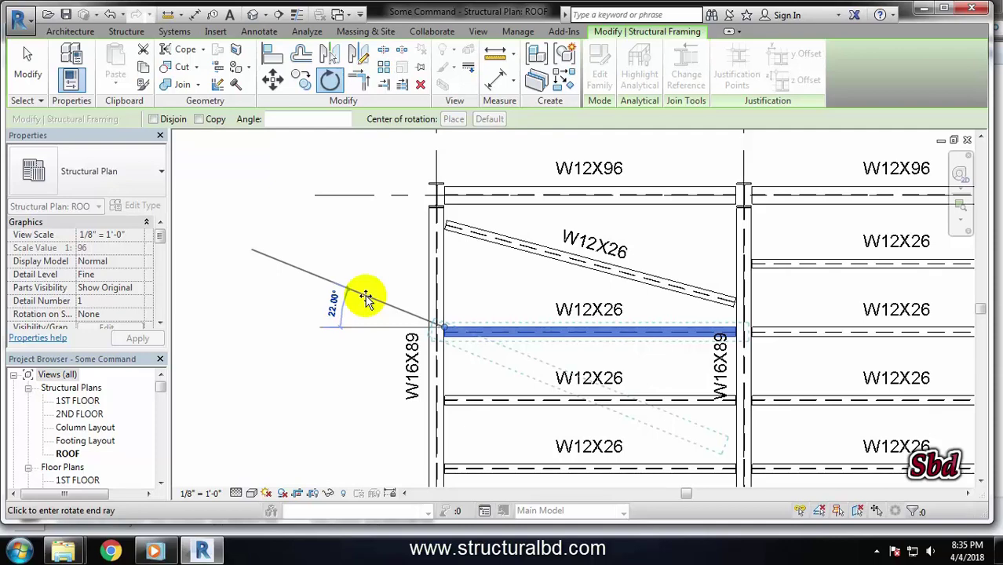
{"action": "key", "text": "Return"}
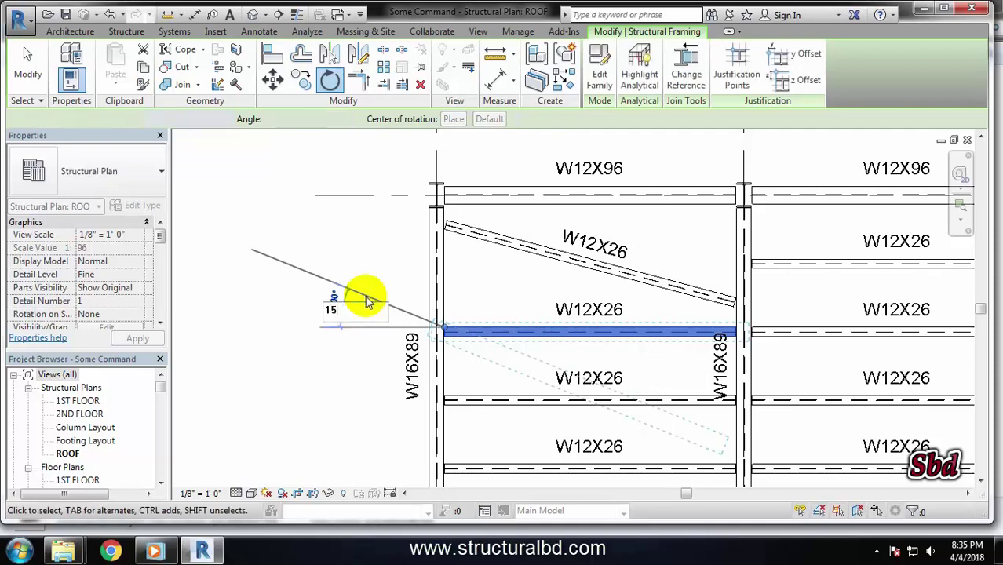
{"action": "middle_click_drag", "start_coordinate": [641, 396], "coordinate": [616, 369]}
{"action": "scroll", "coordinate": [596, 345], "scroll_direction": "up", "scroll_amount": 2}
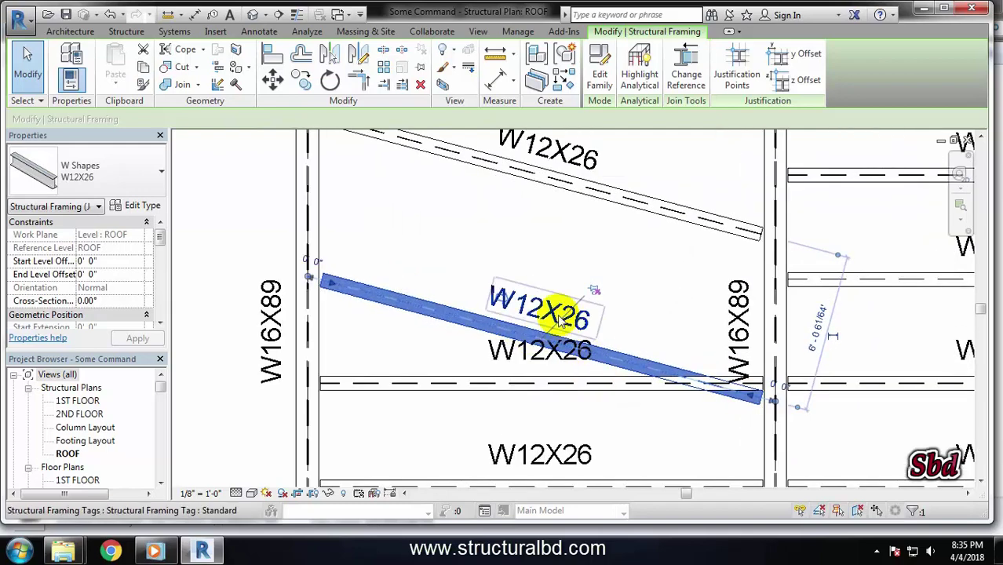
{"action": "scroll", "coordinate": [533, 310], "scroll_direction": "down", "scroll_amount": 5}
{"action": "scroll", "coordinate": [471, 314], "scroll_direction": "up", "scroll_amount": 1}
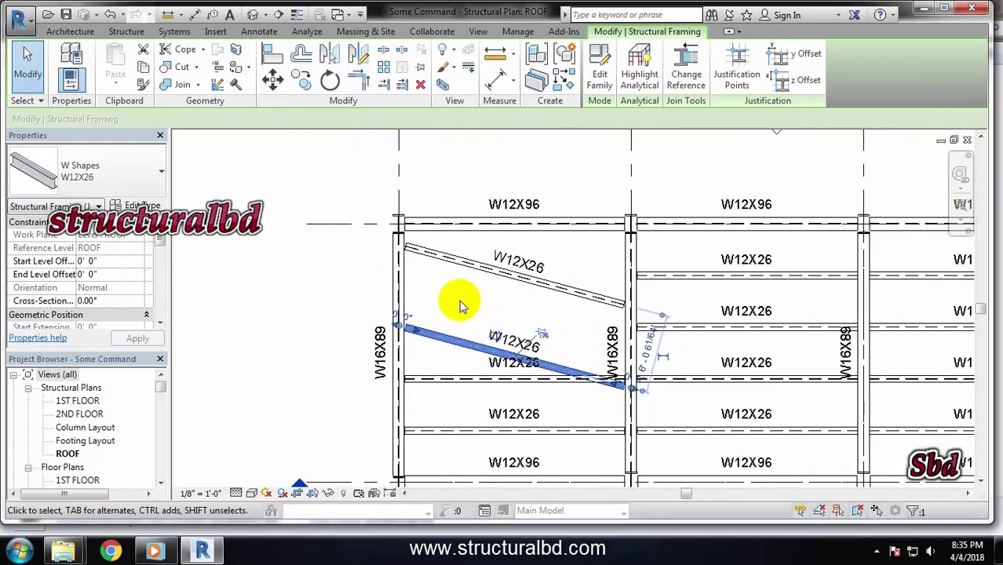
Step: Select the top three W12X26 beams in the second bay together and unpin them
{"action": "left_click", "coordinate": [461, 306]}
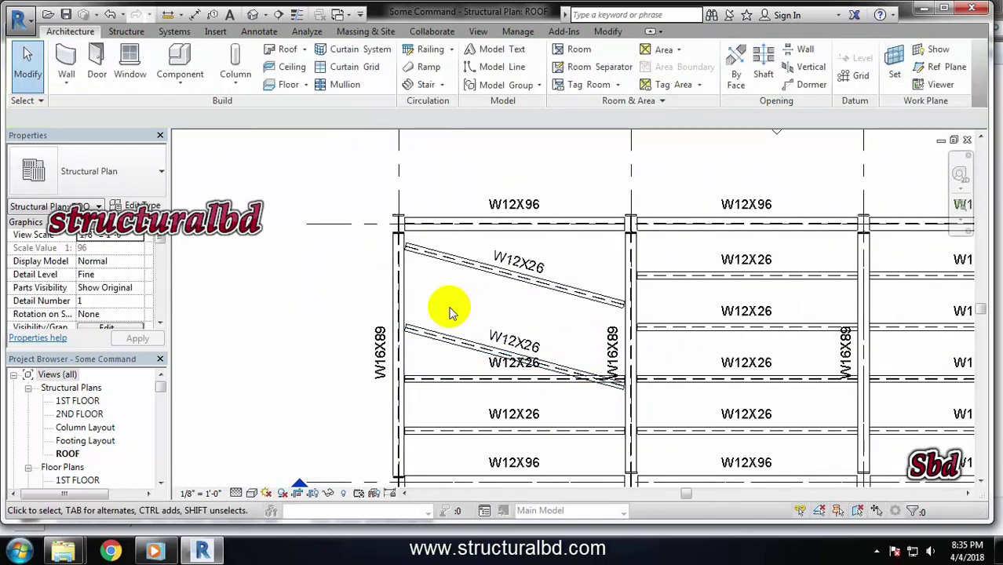
{"action": "scroll", "coordinate": [417, 284], "scroll_direction": "down", "scroll_amount": 4}
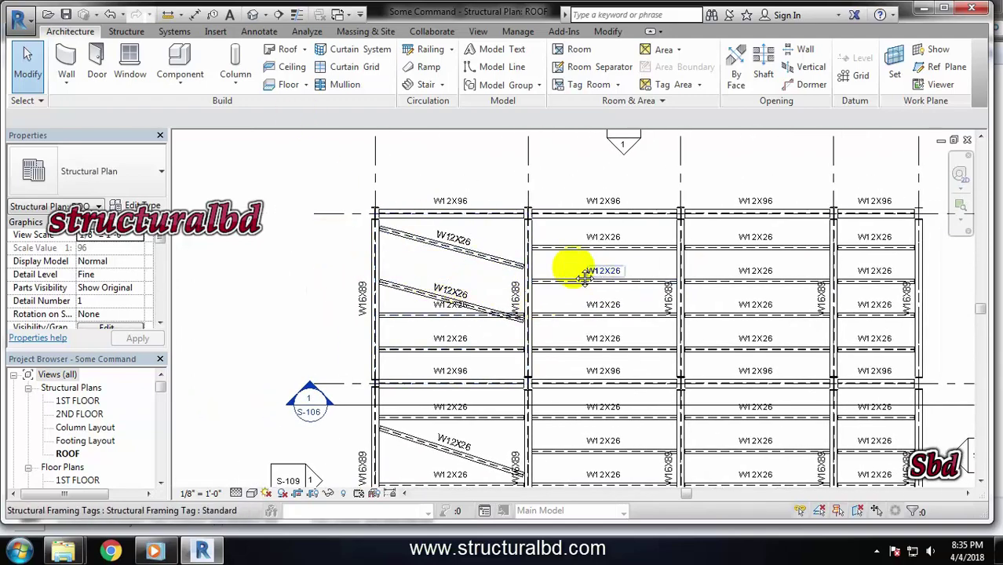
{"action": "middle_click_drag", "start_coordinate": [474, 255], "coordinate": [477, 269]}
{"action": "scroll", "coordinate": [476, 270], "scroll_direction": "up", "scroll_amount": 2}
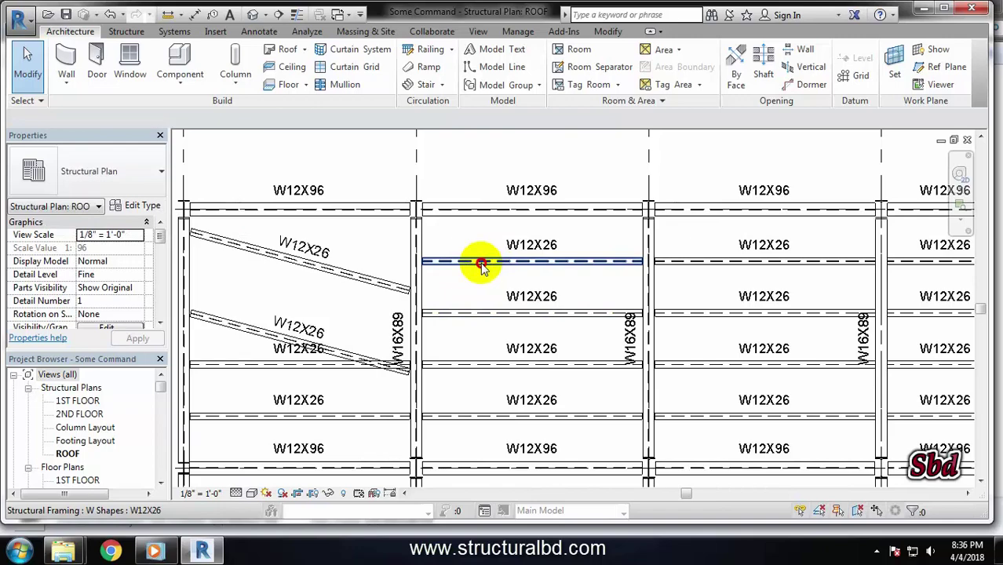
{"action": "left_click", "coordinate": [481, 262]}
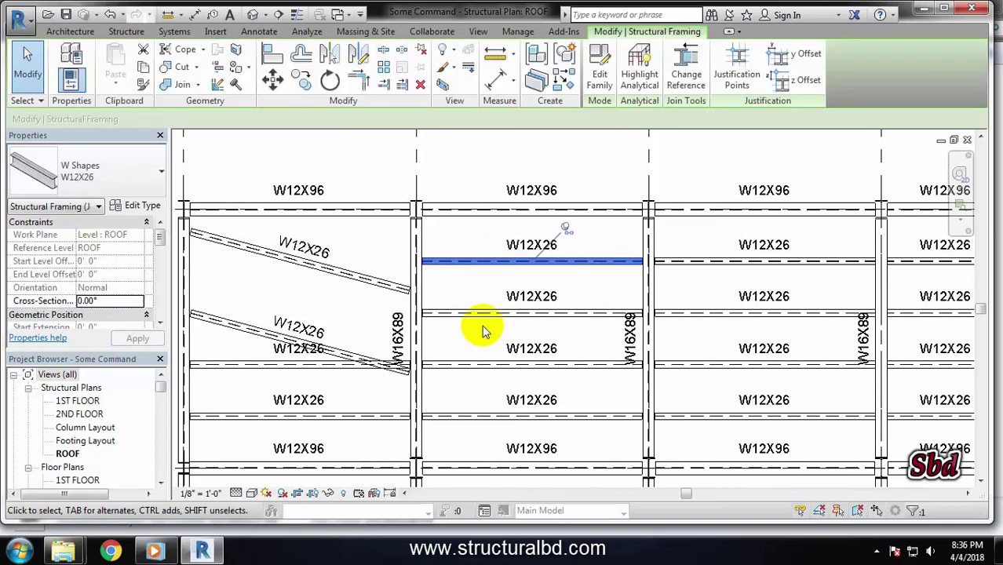
{"action": "left_click", "coordinate": [465, 314], "text": "ctrl"}
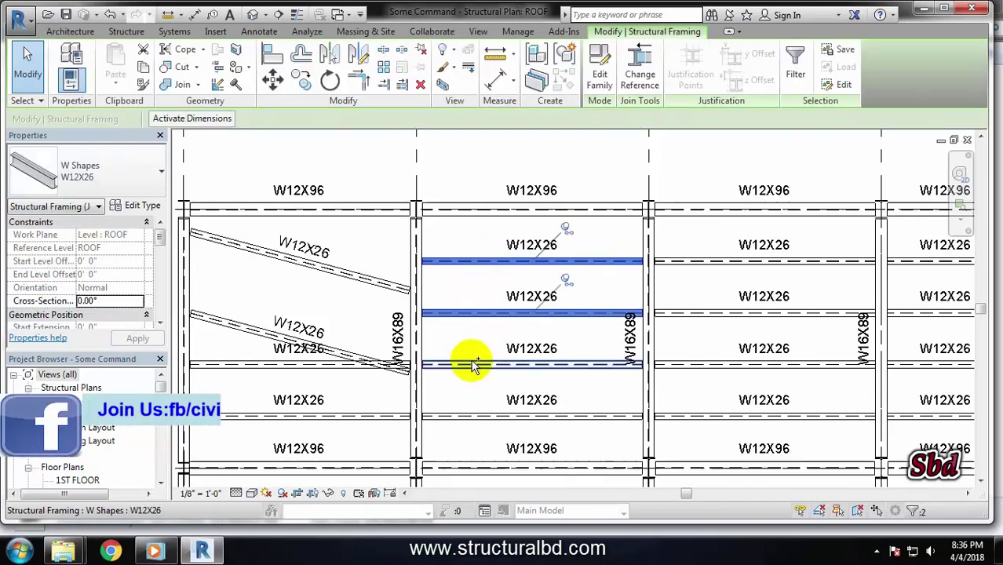
{"action": "left_click", "coordinate": [471, 364], "text": "ctrl"}
{"action": "scroll", "coordinate": [487, 263], "scroll_direction": "down", "scroll_amount": 4}
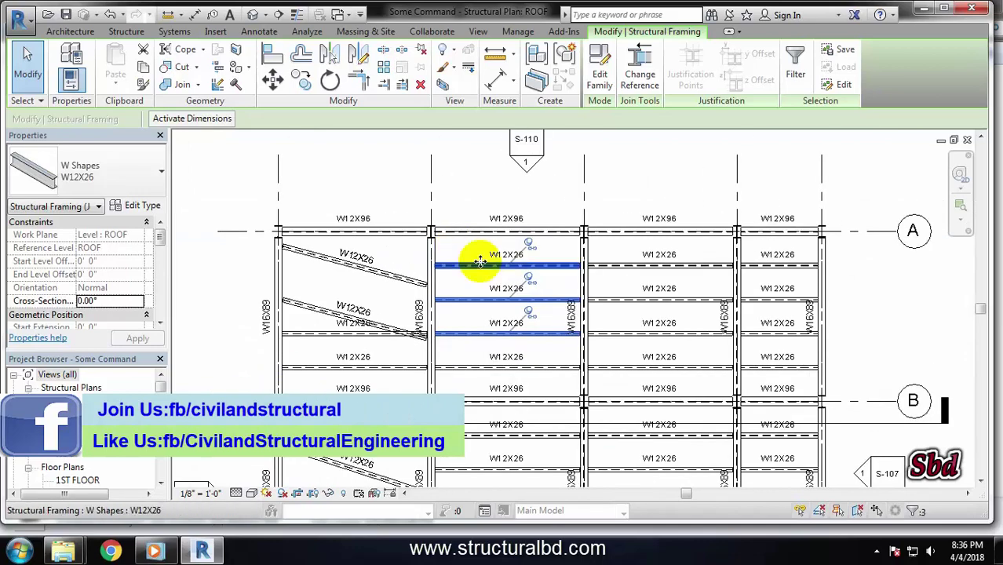
{"action": "scroll", "coordinate": [527, 246], "scroll_direction": "up", "scroll_amount": 2}
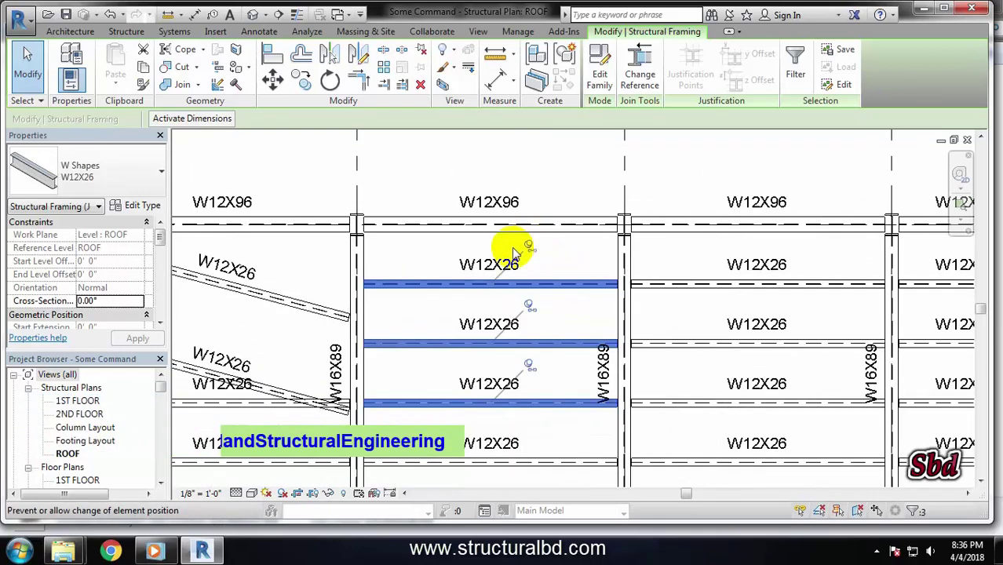
{"action": "left_click", "coordinate": [530, 248]}
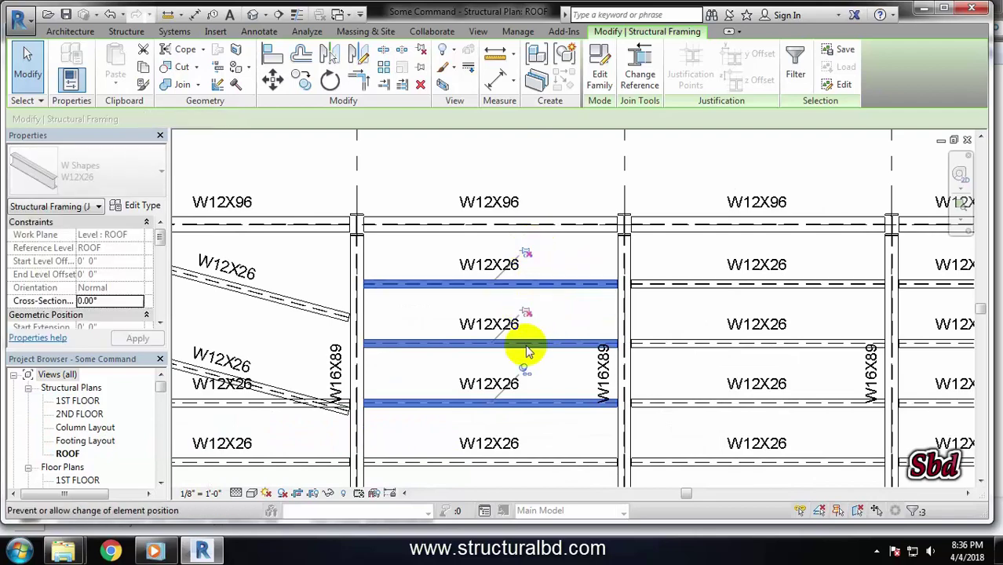
{"action": "scroll", "coordinate": [488, 253], "scroll_direction": "down", "scroll_amount": 1}
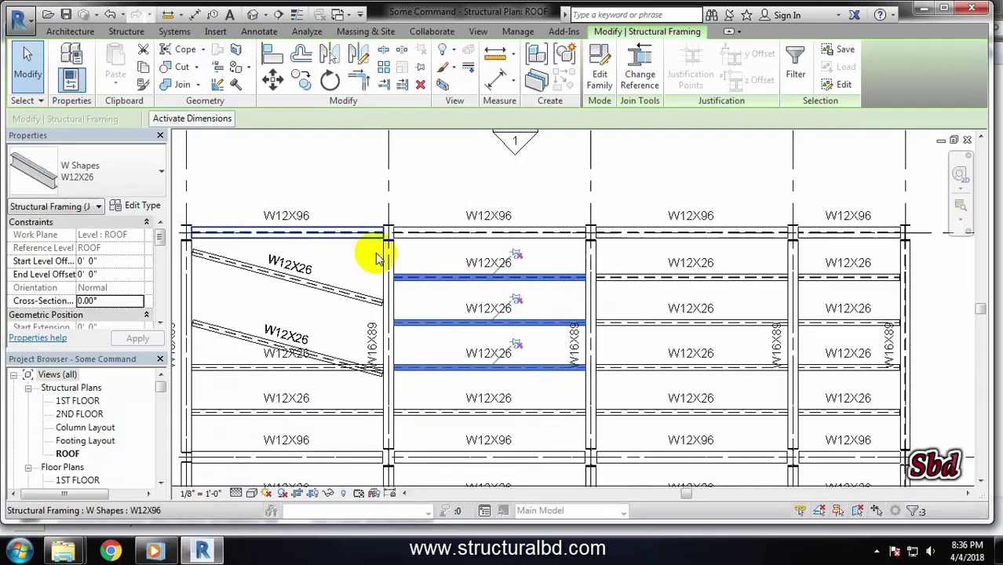
Step: Rotate the three selected beams together by 5°
{"action": "left_click", "coordinate": [330, 79]}
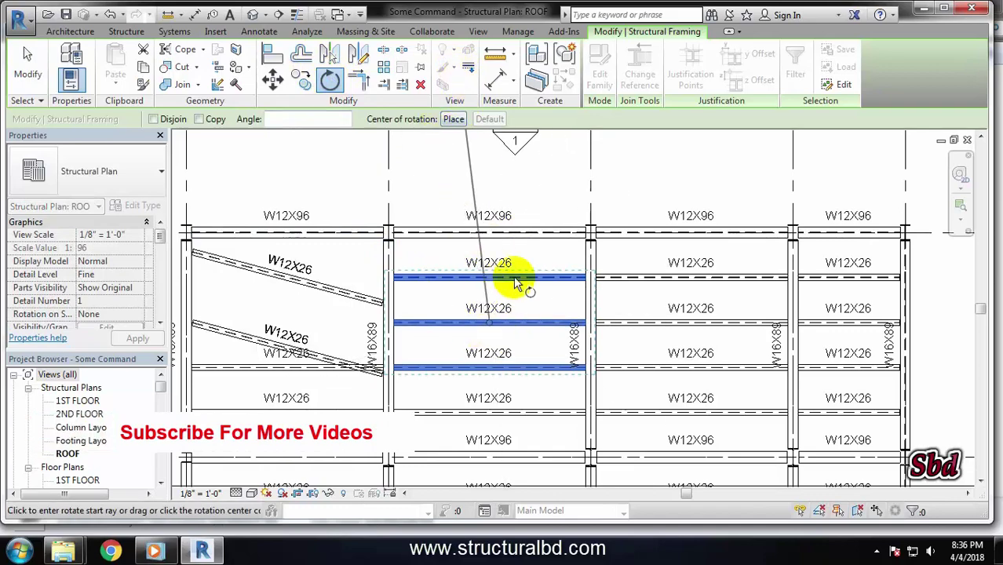
{"action": "scroll", "coordinate": [489, 322], "scroll_direction": "up", "scroll_amount": 2}
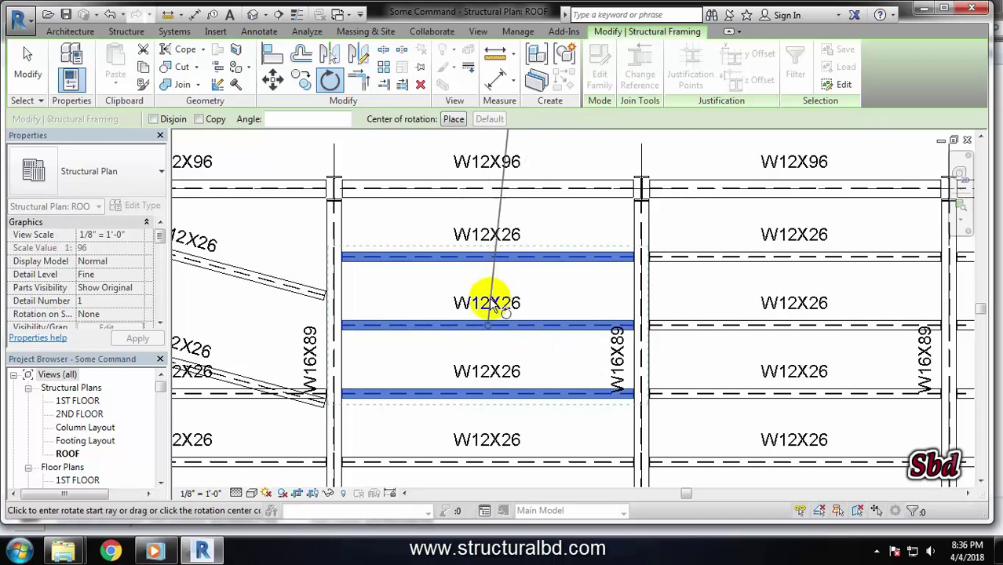
{"action": "scroll", "coordinate": [488, 302], "scroll_direction": "down", "scroll_amount": 1}
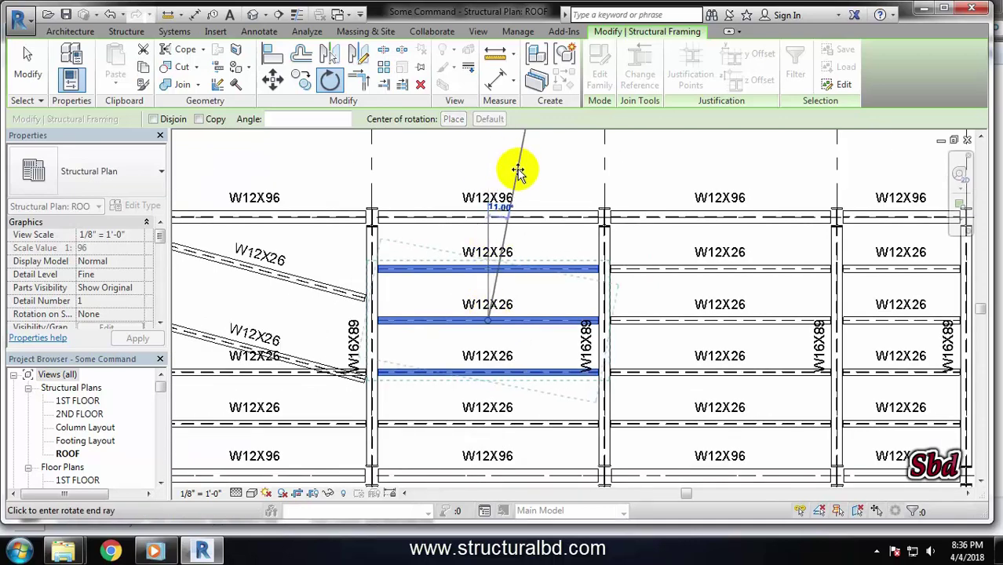
{"action": "key", "text": "Return"}
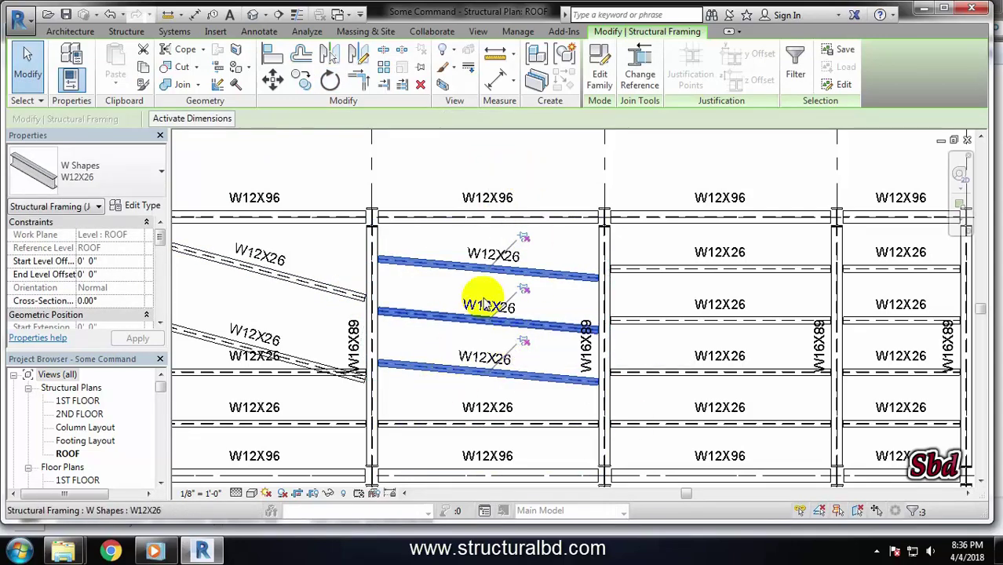
Step: Deselect the rotated beams and zoom out to review the plan
{"action": "scroll", "coordinate": [601, 250], "scroll_direction": "up", "scroll_amount": 1}
{"action": "scroll", "coordinate": [493, 287], "scroll_direction": "down", "scroll_amount": 3}
{"action": "left_click", "coordinate": [496, 210]}
{"action": "scroll", "coordinate": [471, 228], "scroll_direction": "down", "scroll_amount": 2}
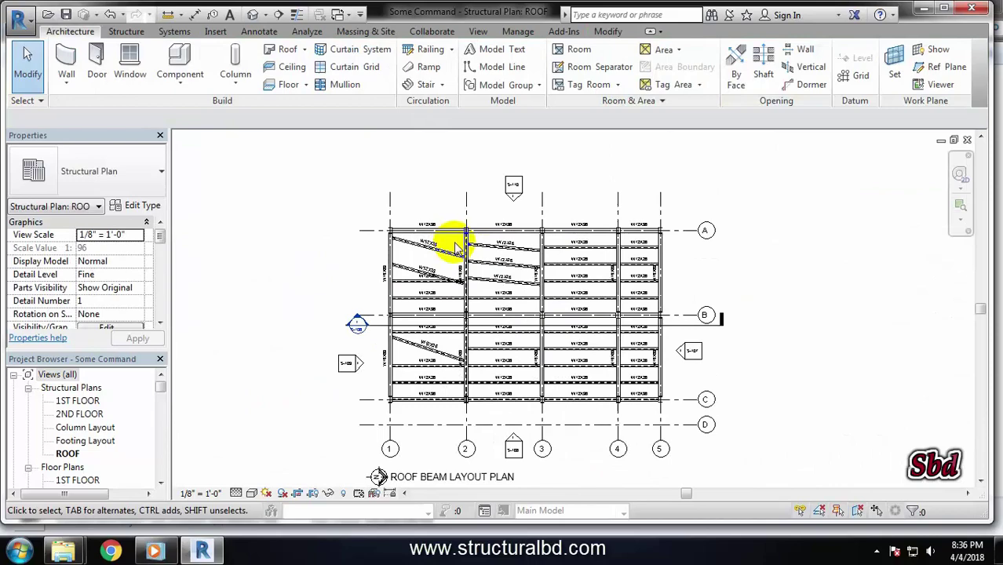
{"action": "scroll", "coordinate": [492, 268], "scroll_direction": "up", "scroll_amount": 3}
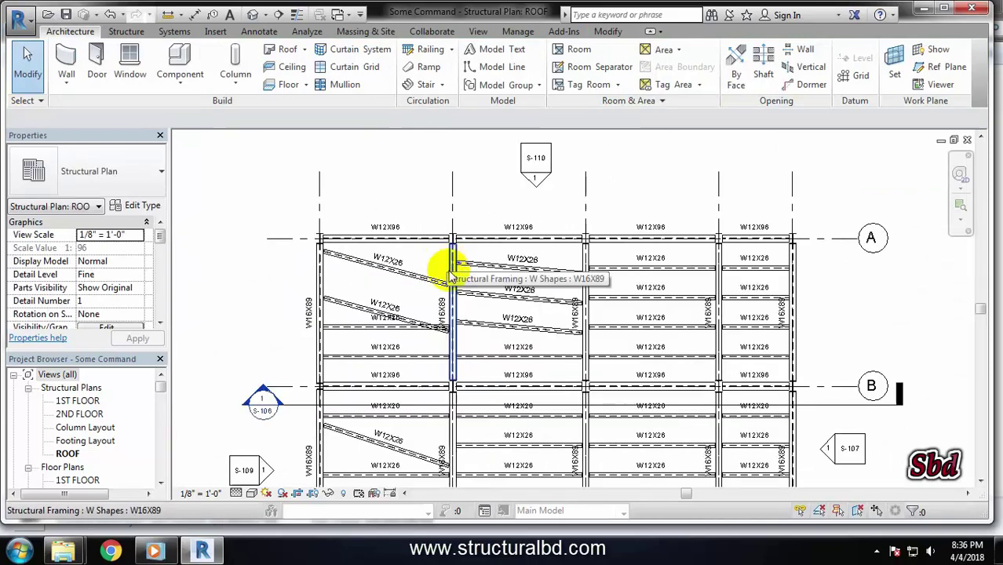
{"action": "scroll", "coordinate": [416, 248], "scroll_direction": "down", "scroll_amount": 1}
{"action": "middle_click_drag", "start_coordinate": [416, 196], "coordinate": [418, 183]}
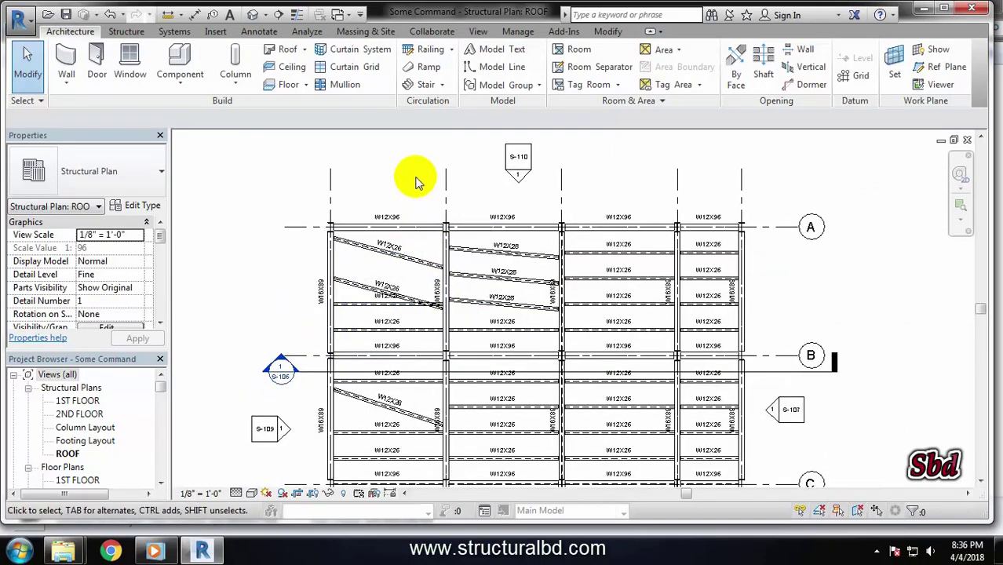